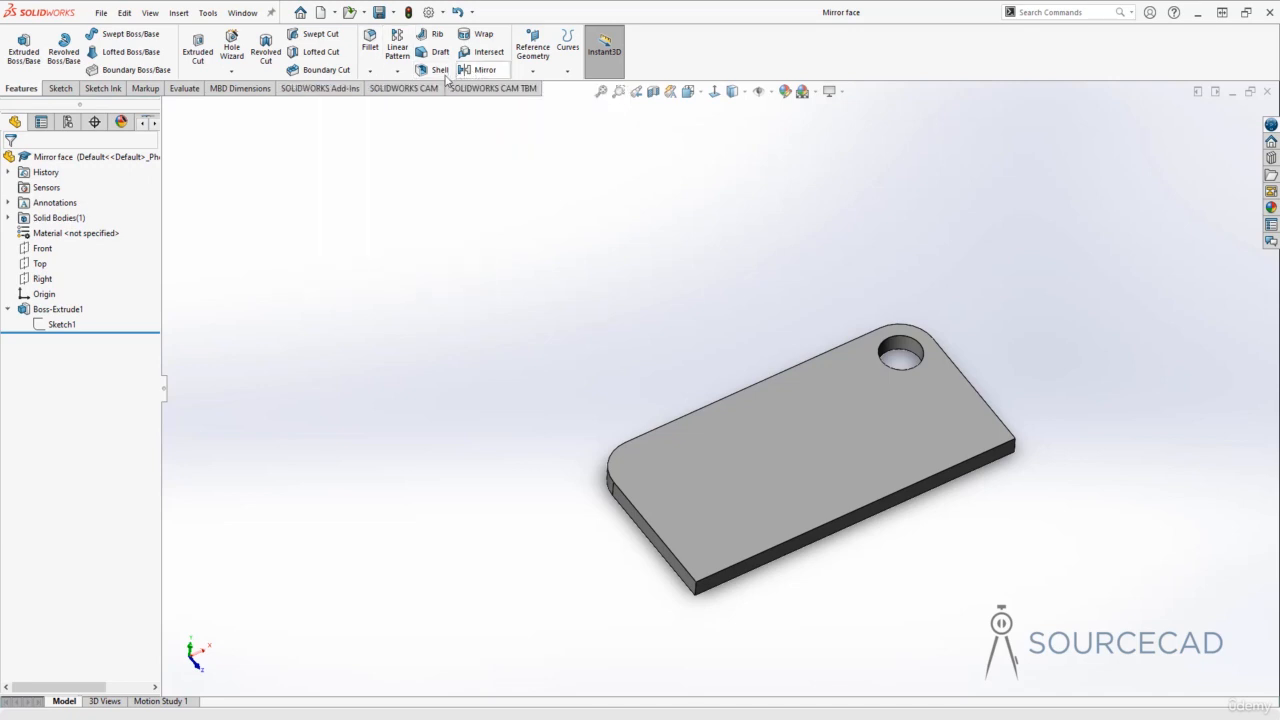
Step: Mirror the hole's cylindrical face about the Right plane to the opposite rounded corner of the plate
click(399, 72)
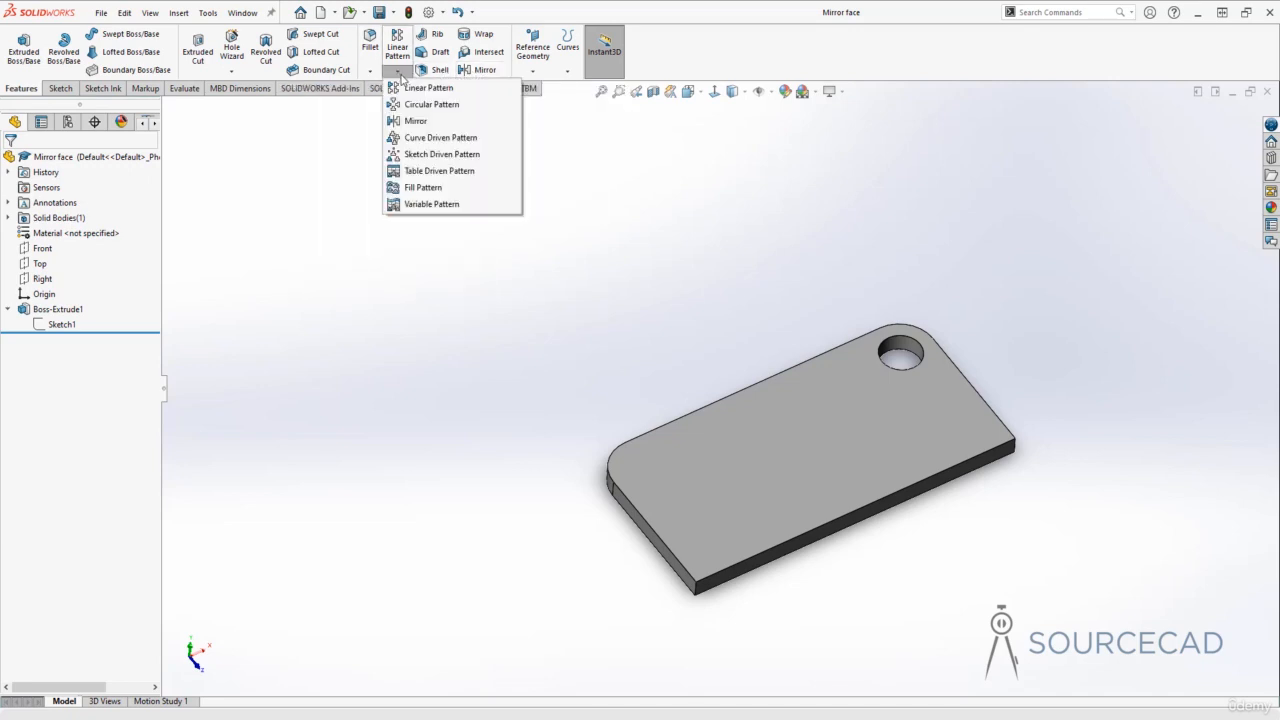
click(420, 124)
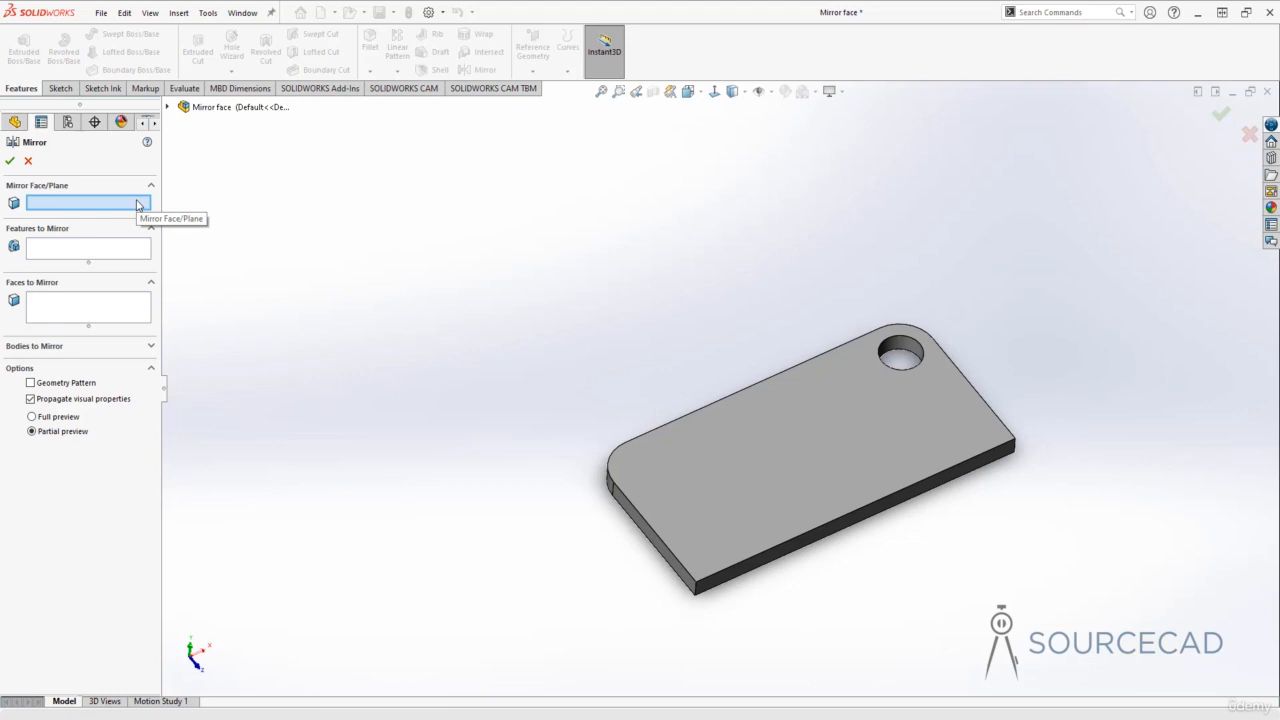
click(168, 107)
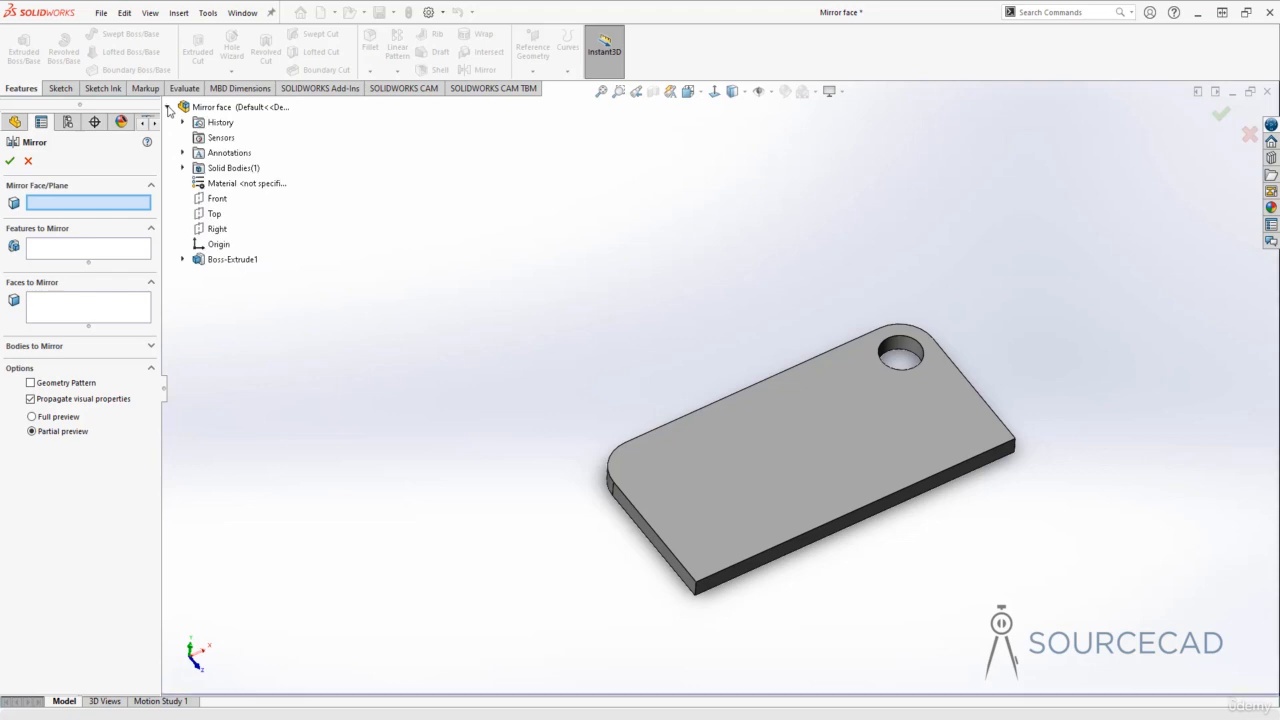
click(214, 230)
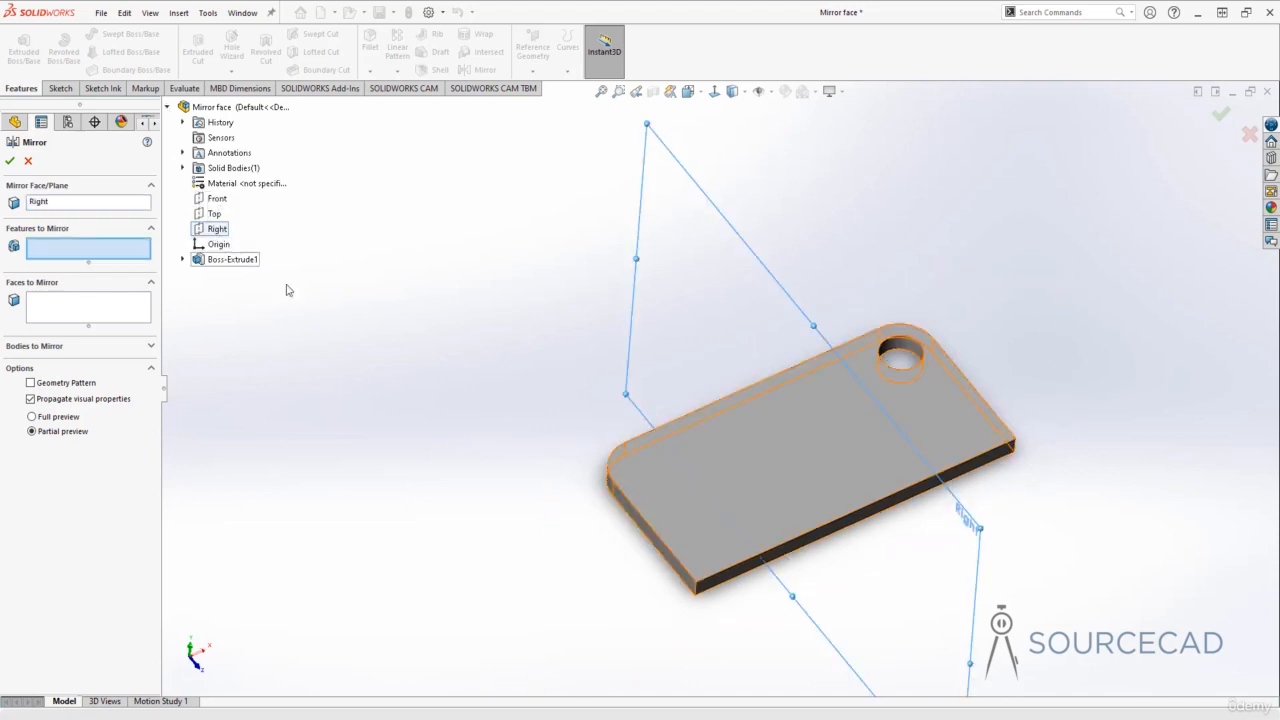
middle_drag(286, 286, 695, 365)
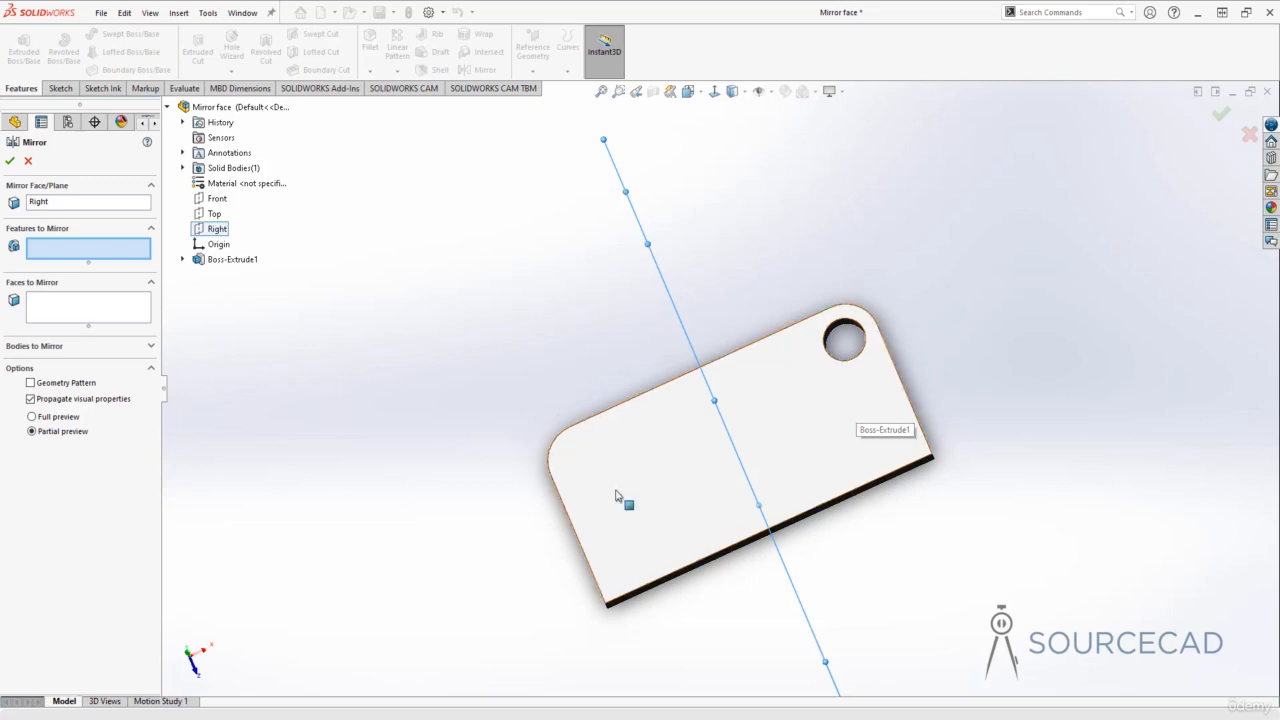
middle_drag(888, 430, 879, 400)
middle_drag(793, 383, 652, 289)
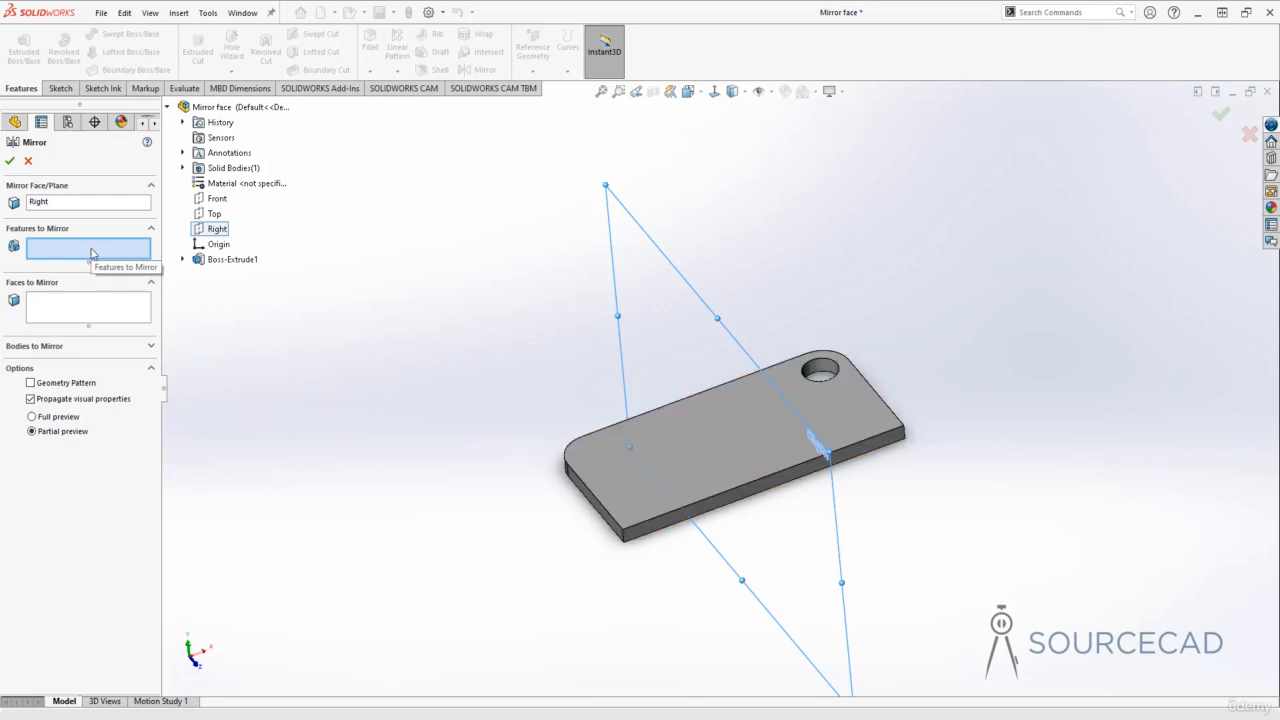
click(78, 313)
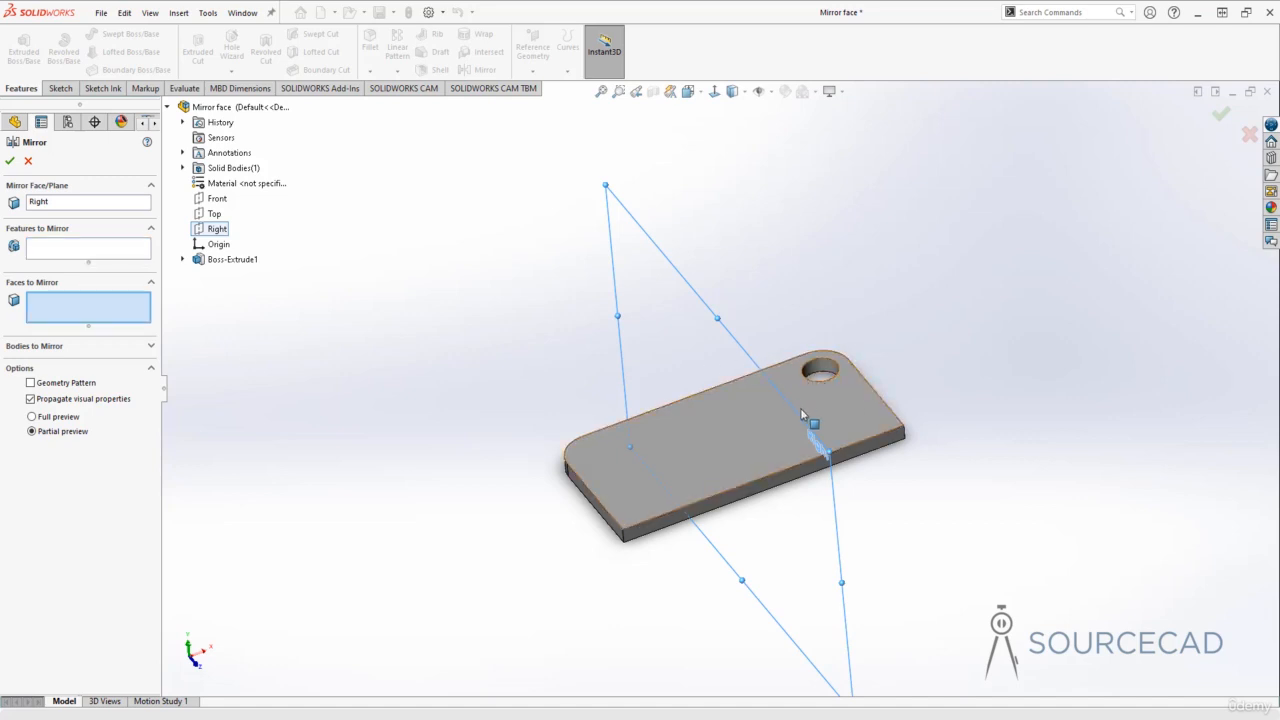
click(820, 385)
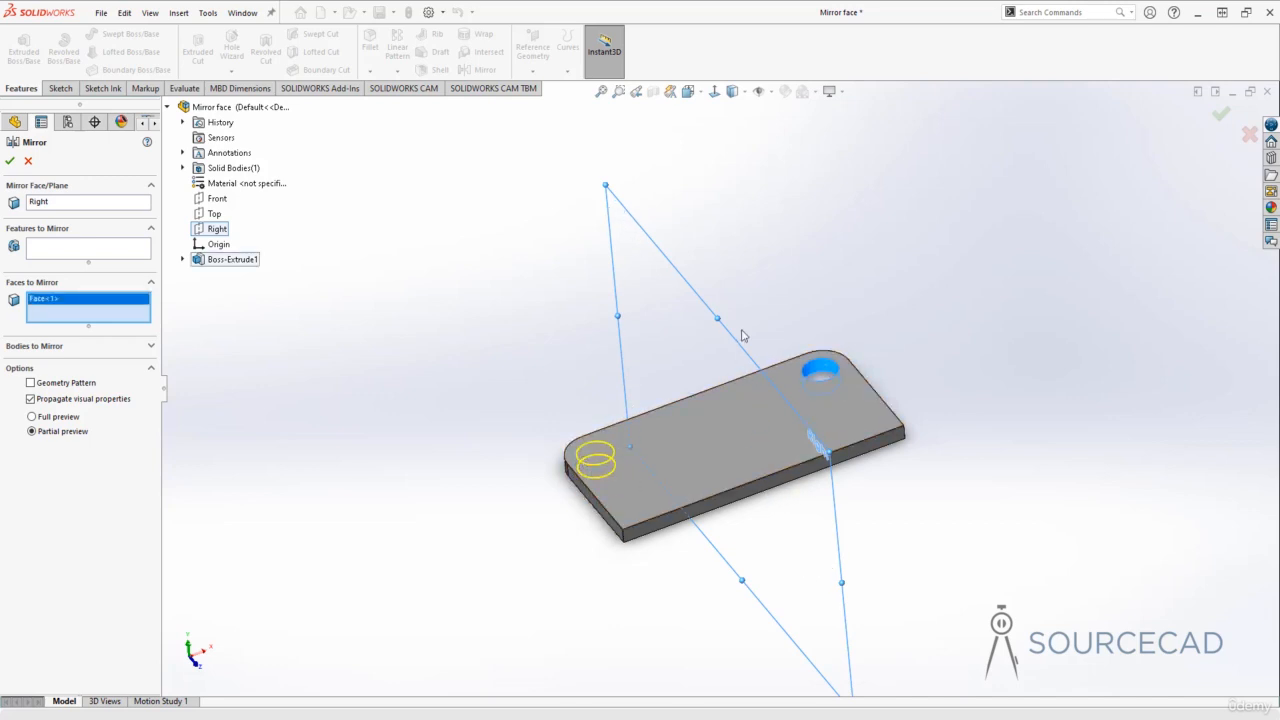
click(10, 161)
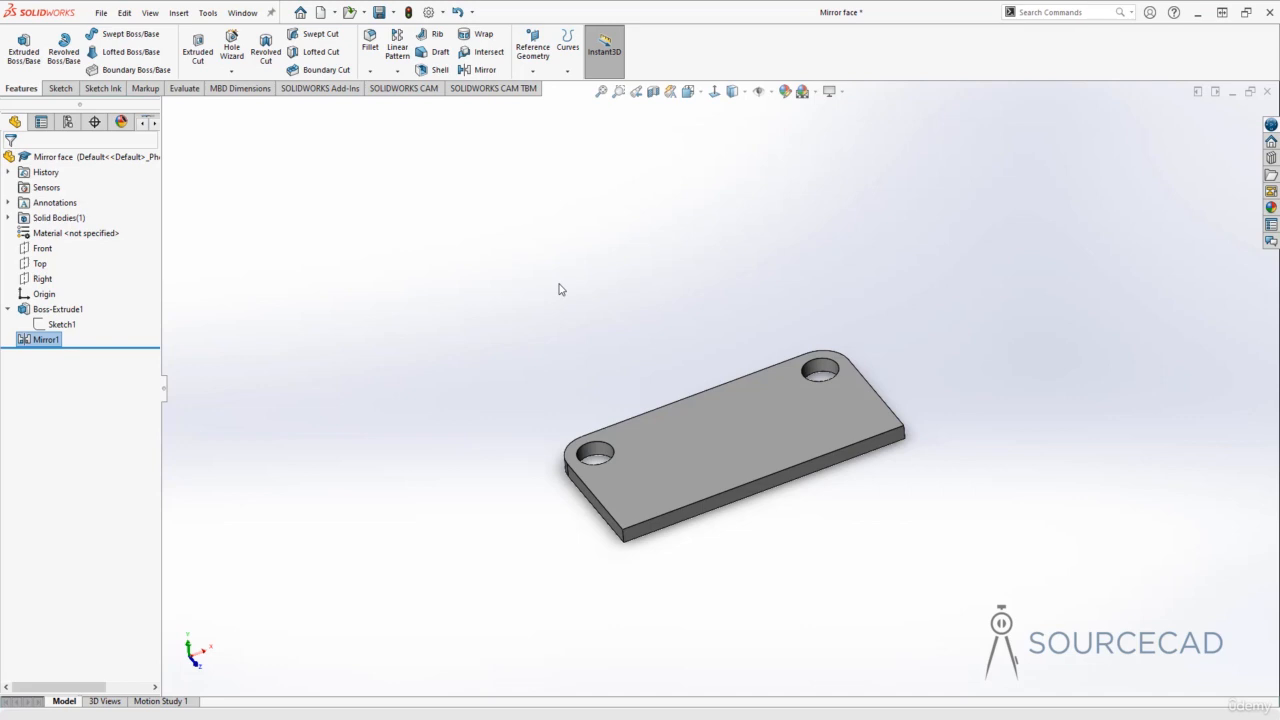
Step: Edit the base extrusion's sketch and set the hole circle's diameter to 8 mm
click(59, 325)
click(77, 284)
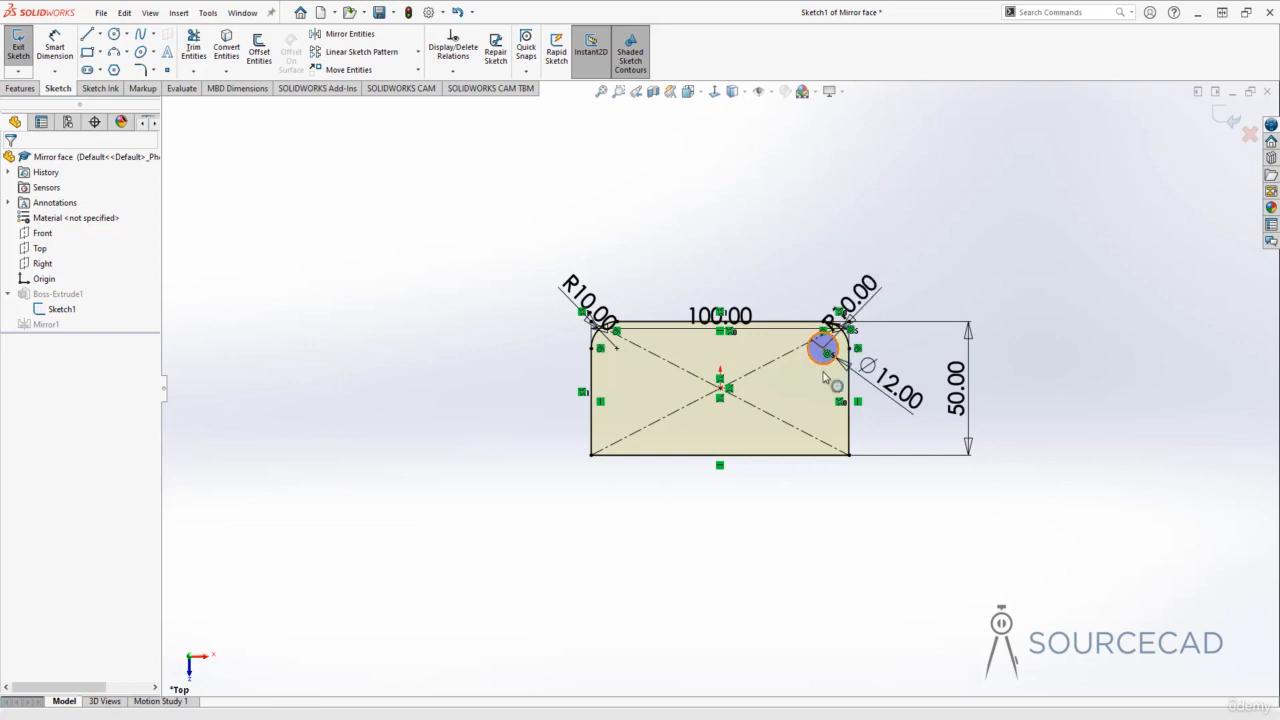
scroll(842, 346, down, 3)
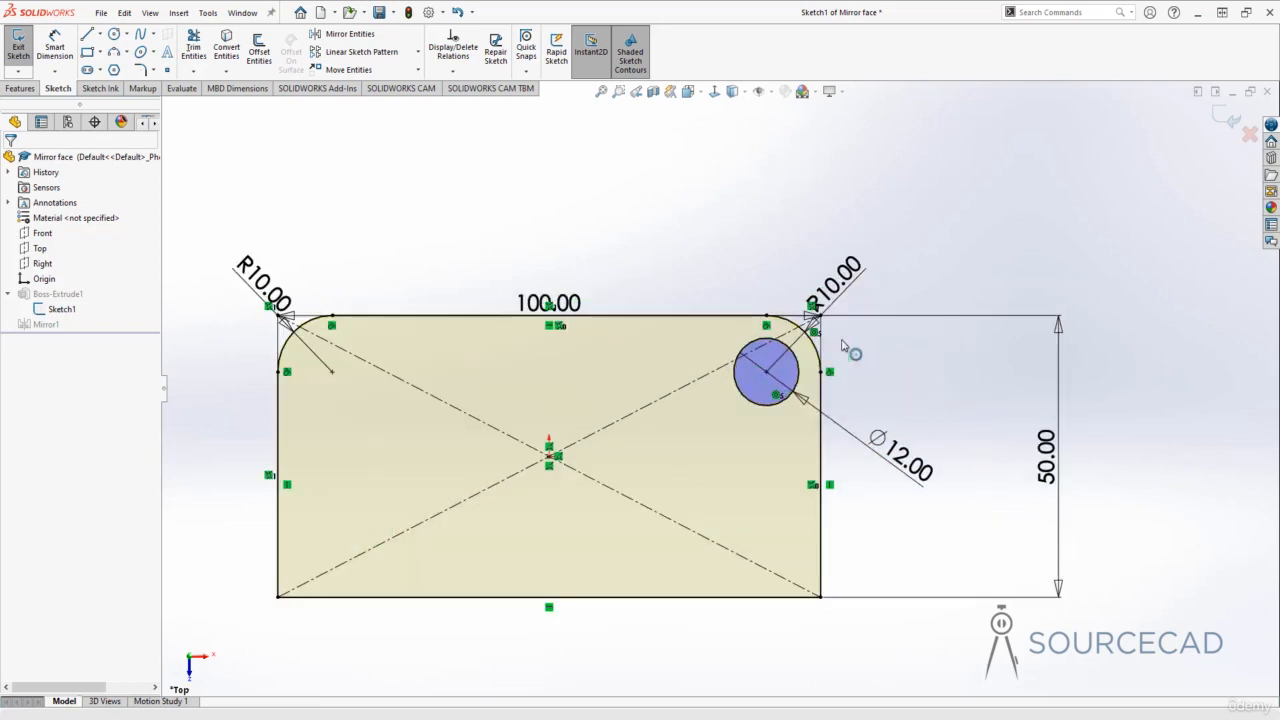
scroll(842, 346, down, 2)
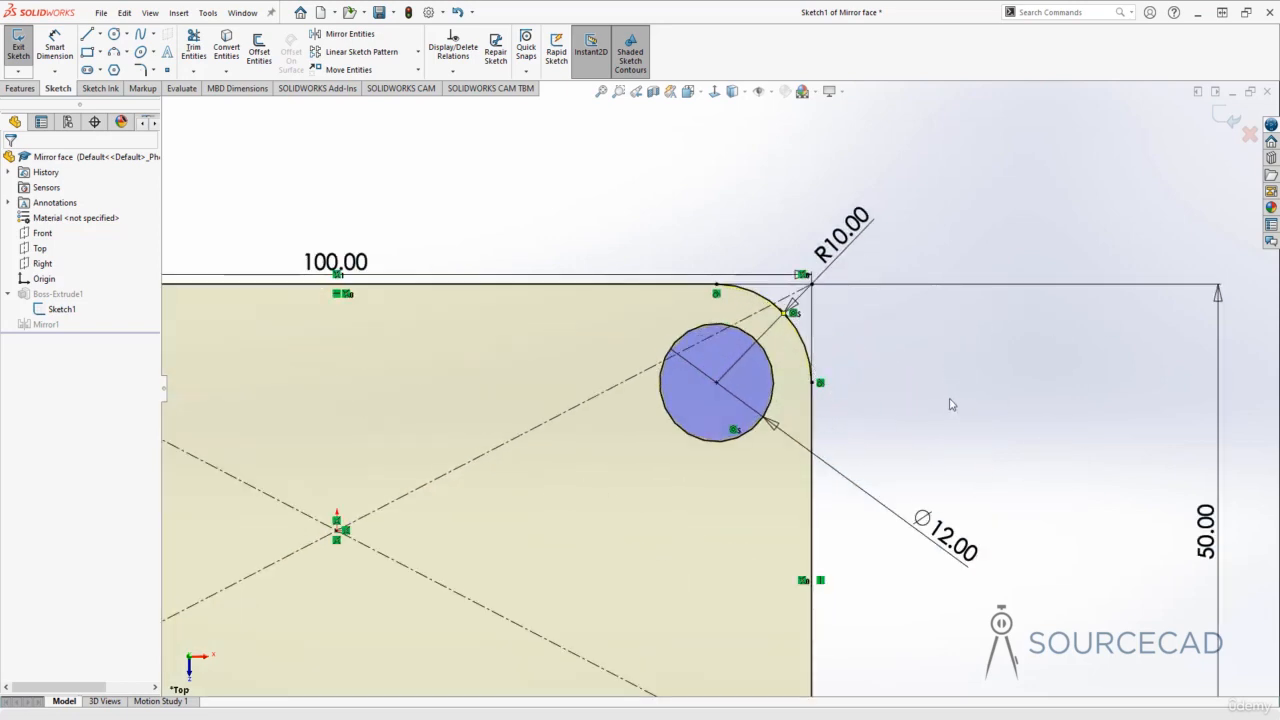
scroll(894, 408, up, 4)
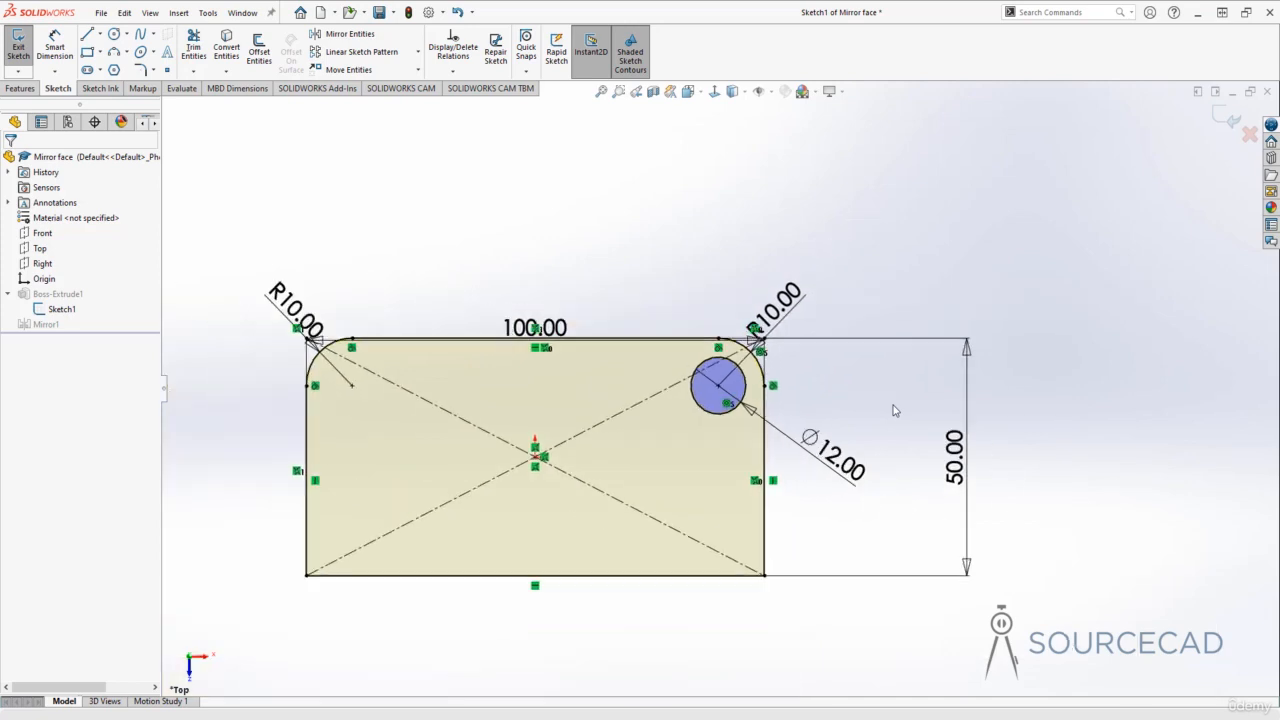
click(812, 455)
double_click(818, 440)
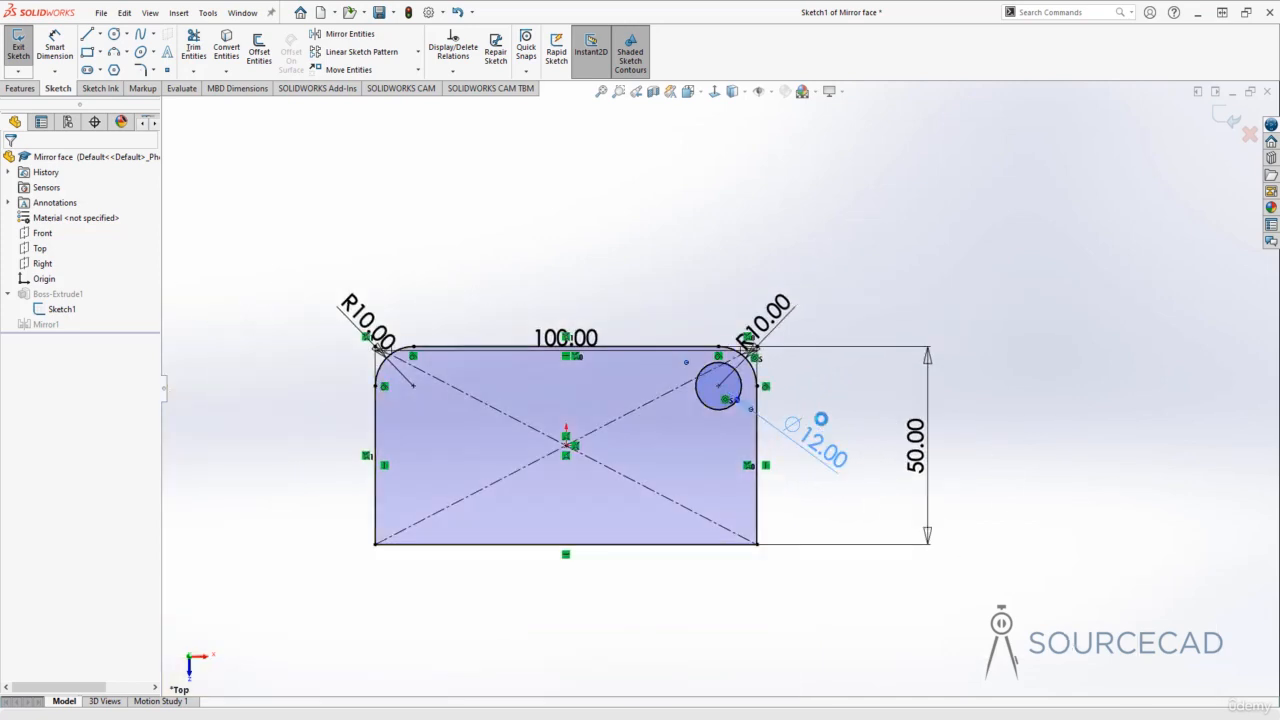
text(8)
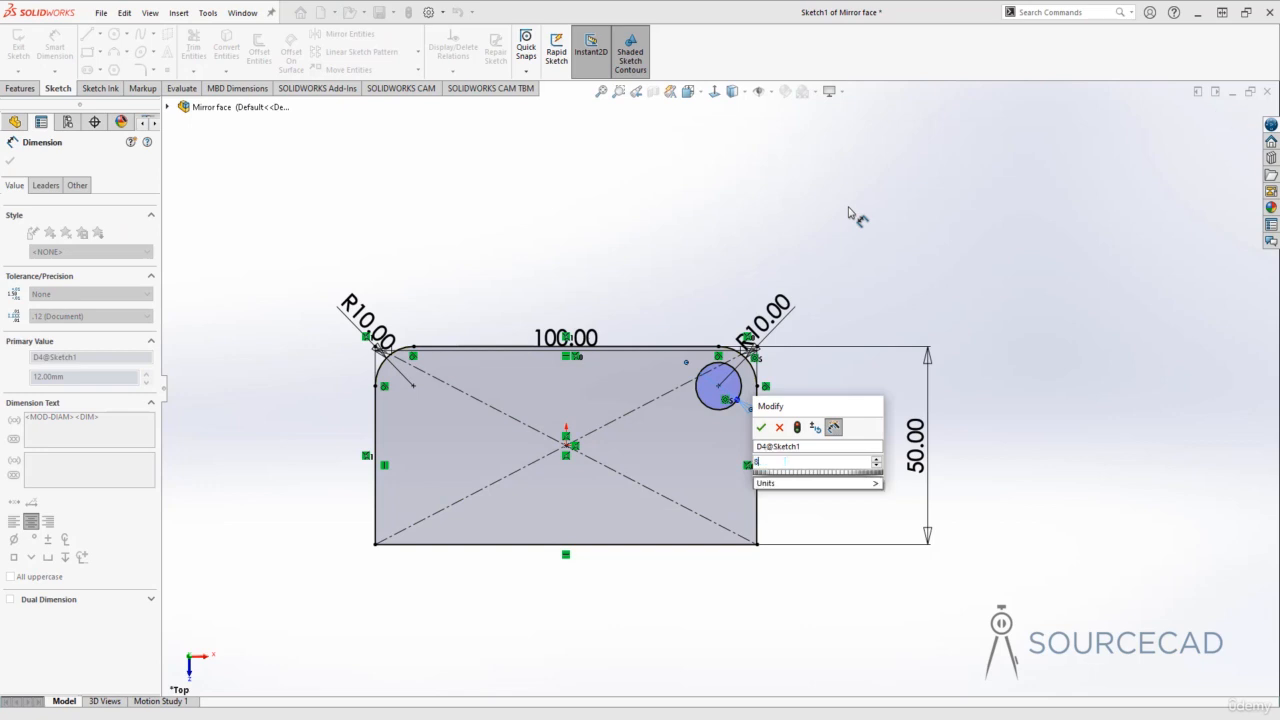
key(Return)
click(848, 213)
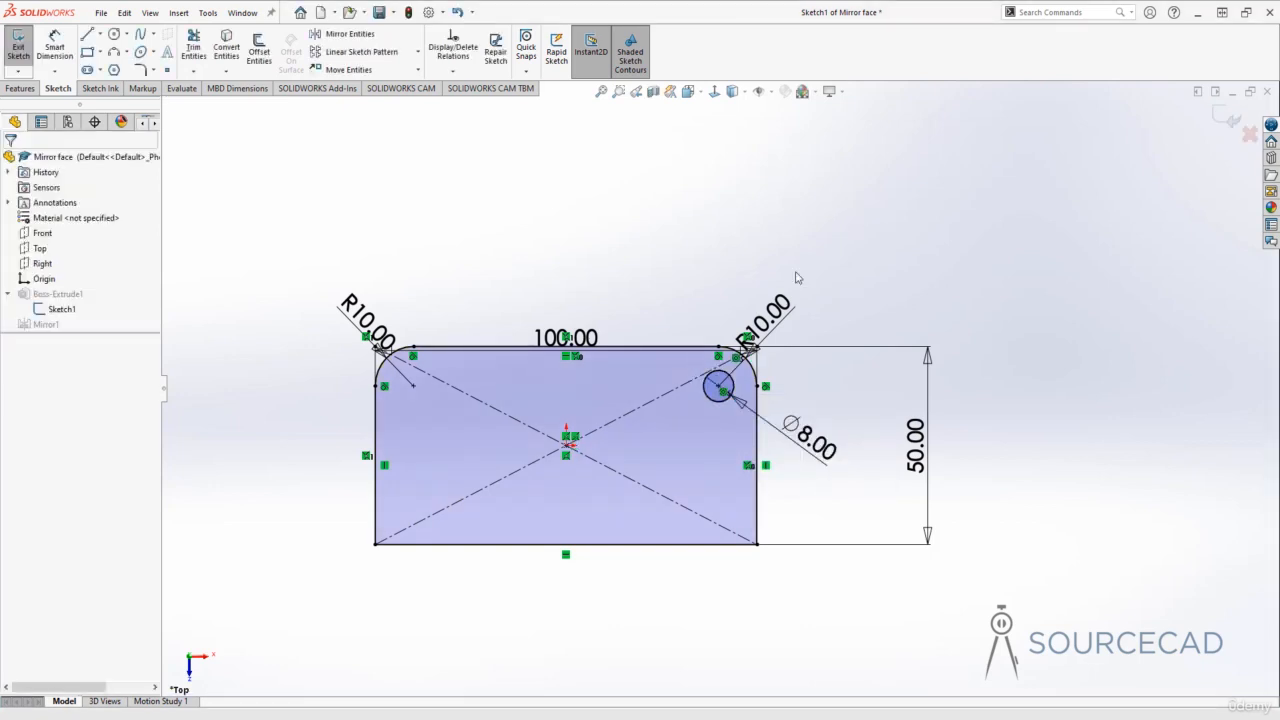
Step: Delete the relation holding the circle at the corner arc's centre, move it inward to about X 26, Y 16, and exit the sketch
right_click(724, 392)
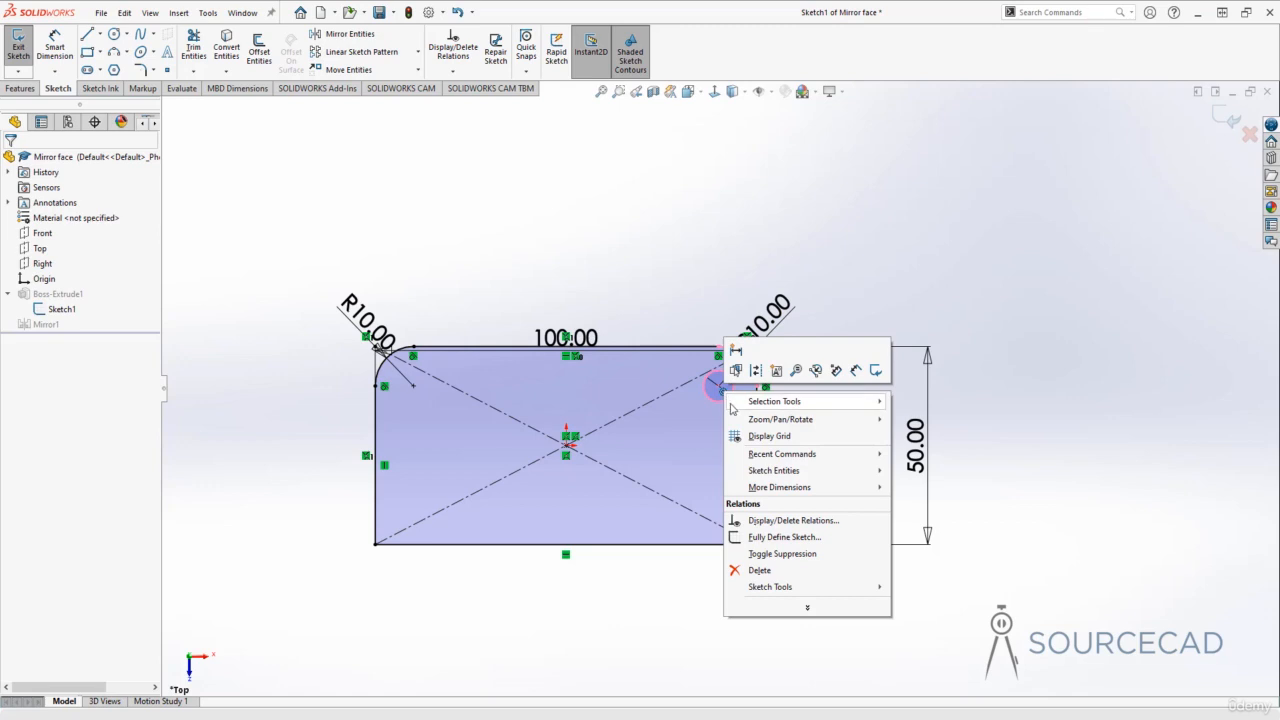
click(758, 570)
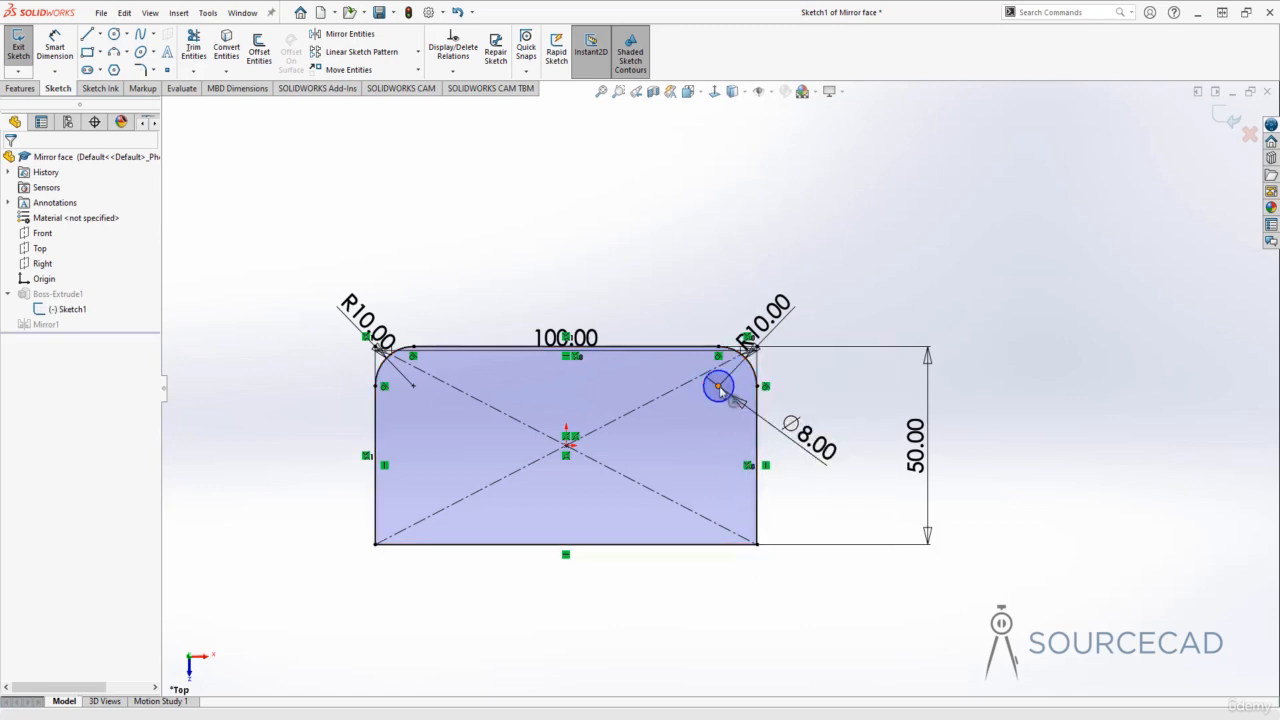
drag(719, 388, 666, 381)
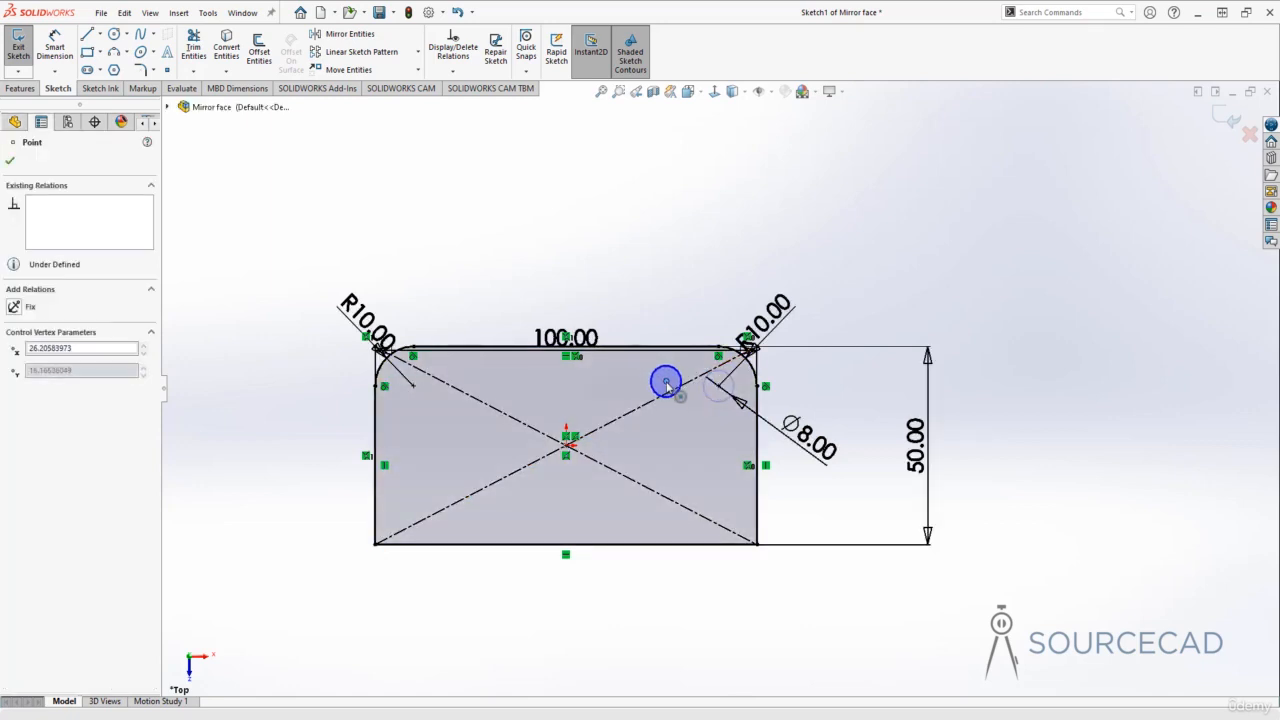
click(688, 269)
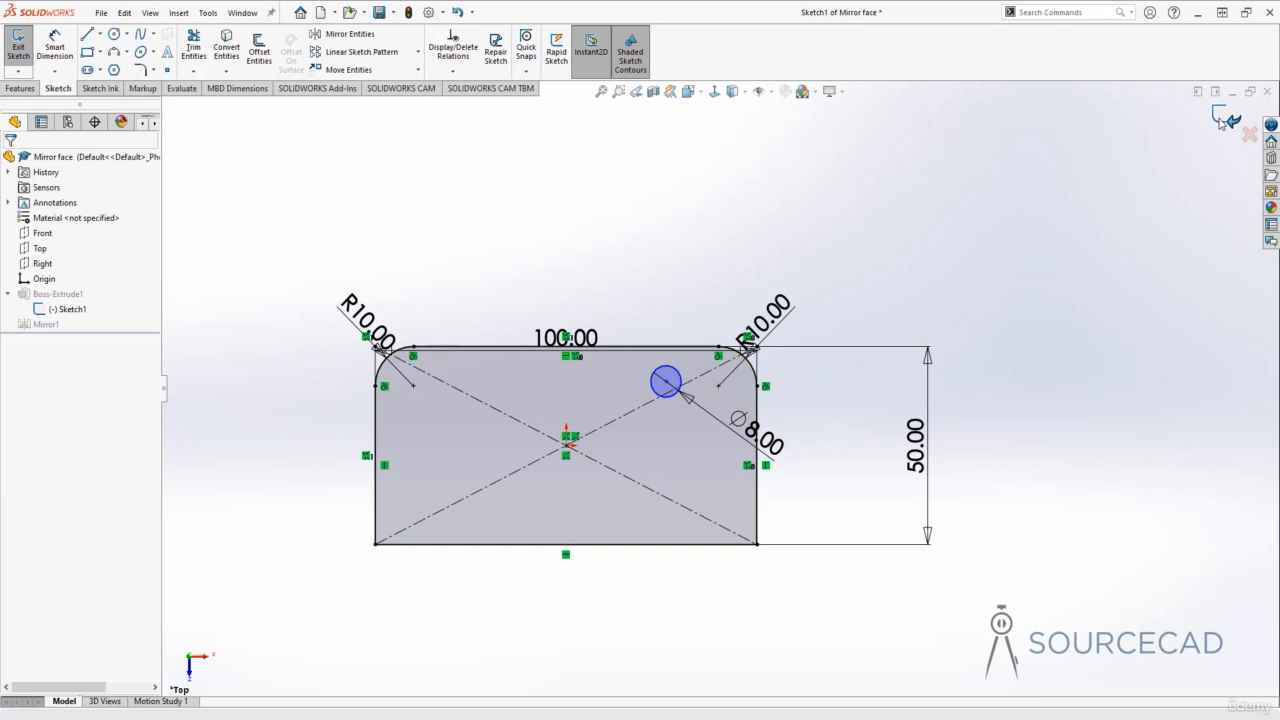
click(1221, 119)
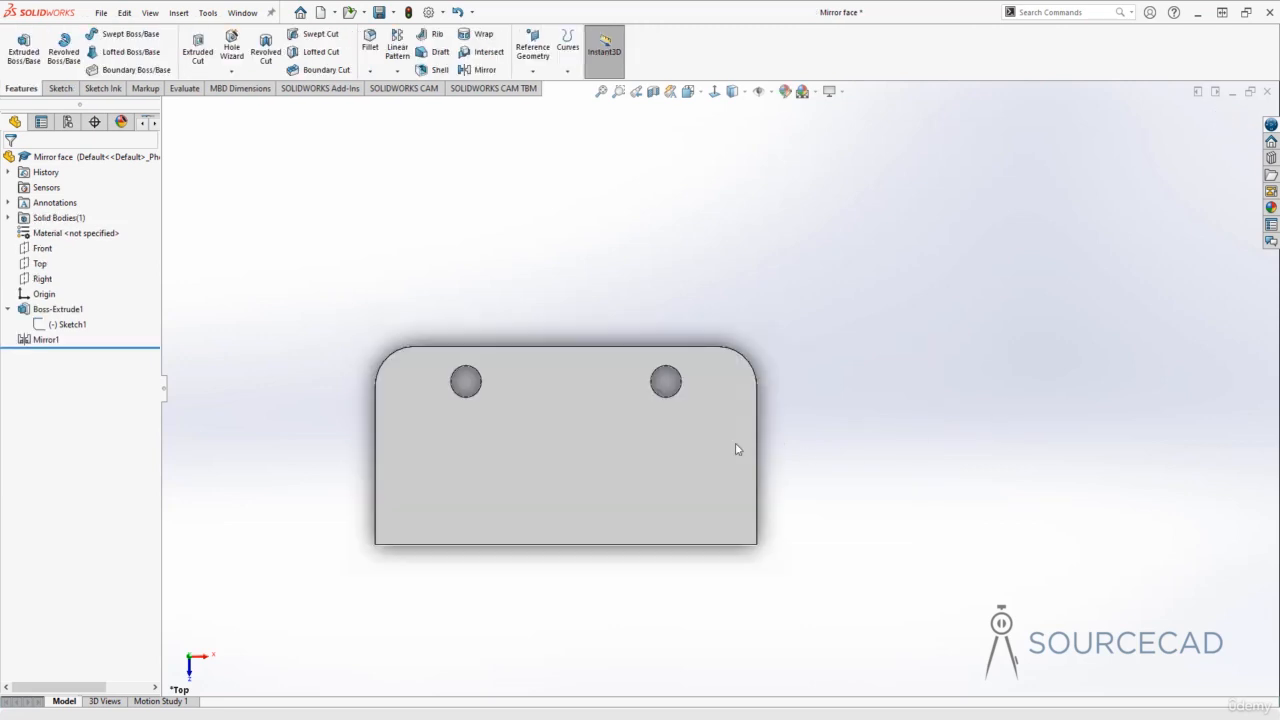
middle_drag(451, 386, 366, 400)
scroll(366, 400, down, 2)
middle_drag(577, 410, 515, 406)
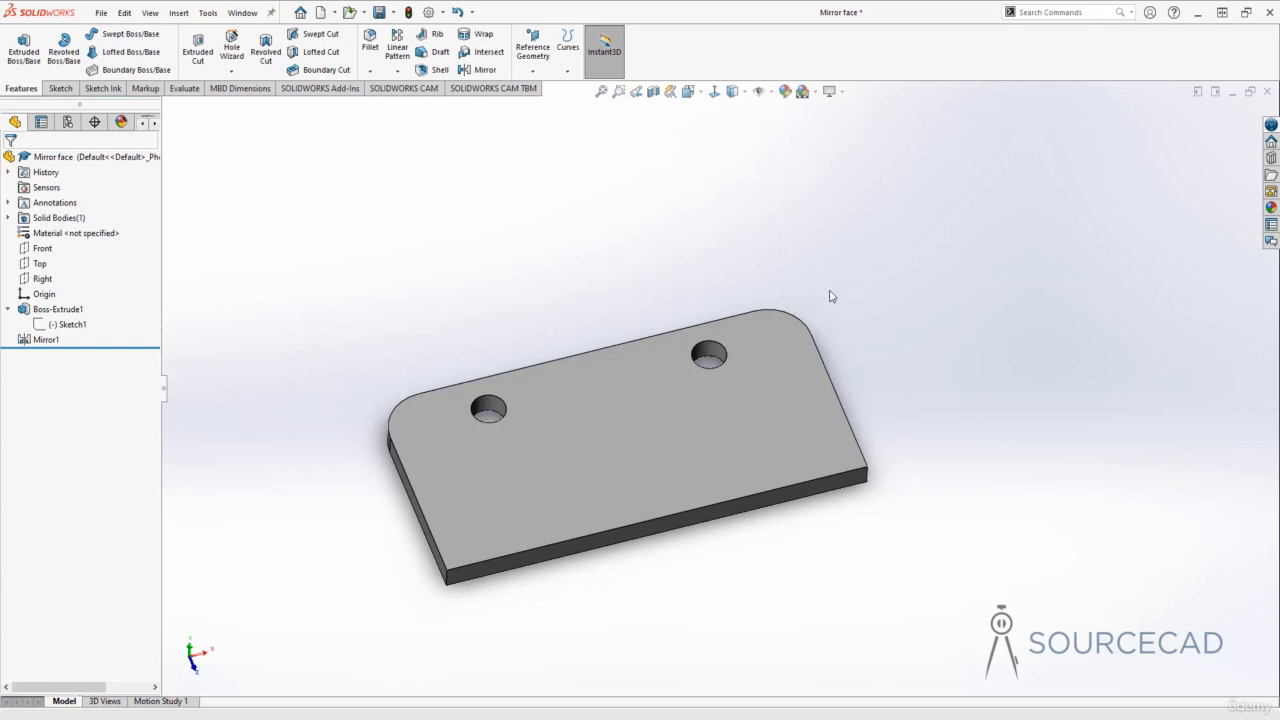
Step: Switch to the open Mirror feature part
click(241, 14)
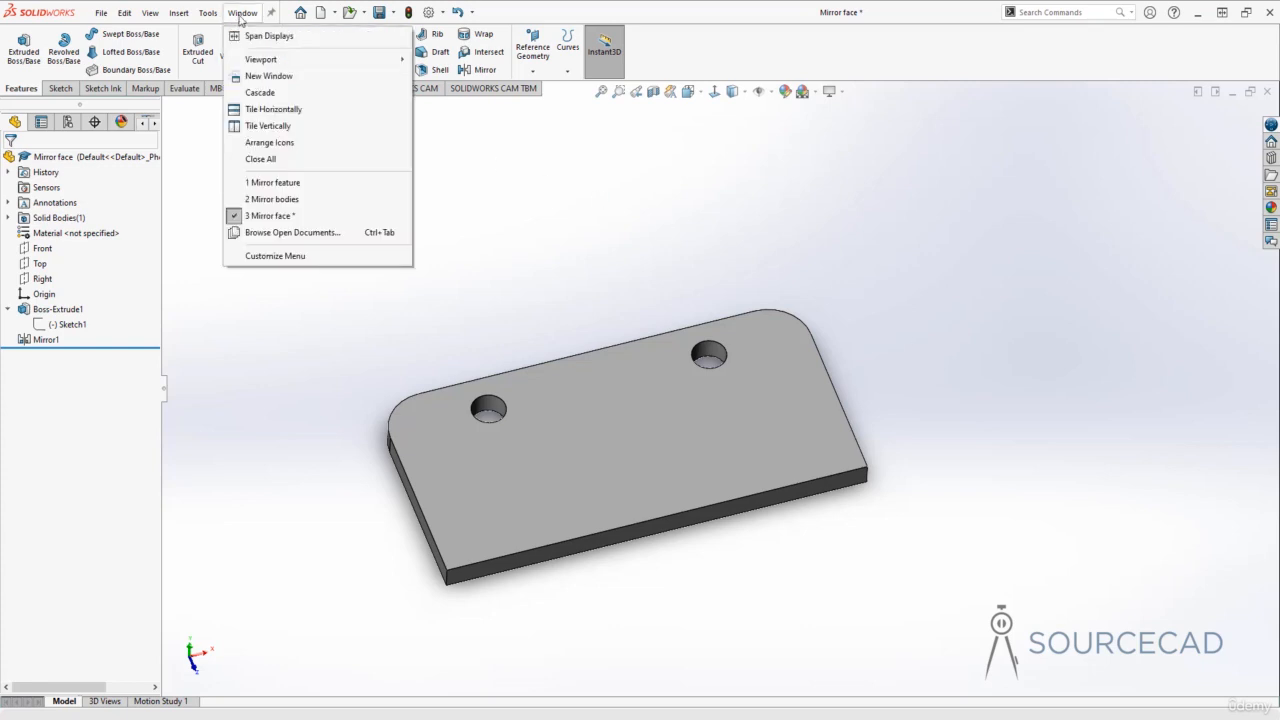
click(285, 182)
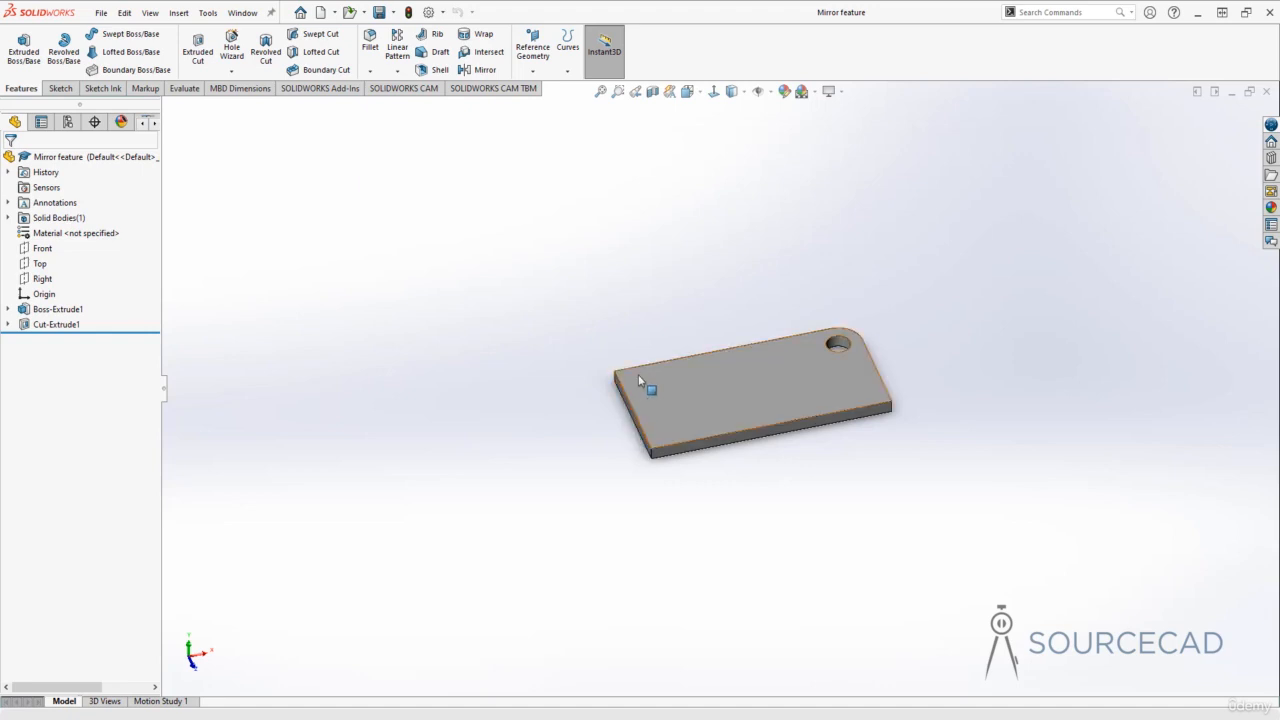
scroll(639, 379, down, 3)
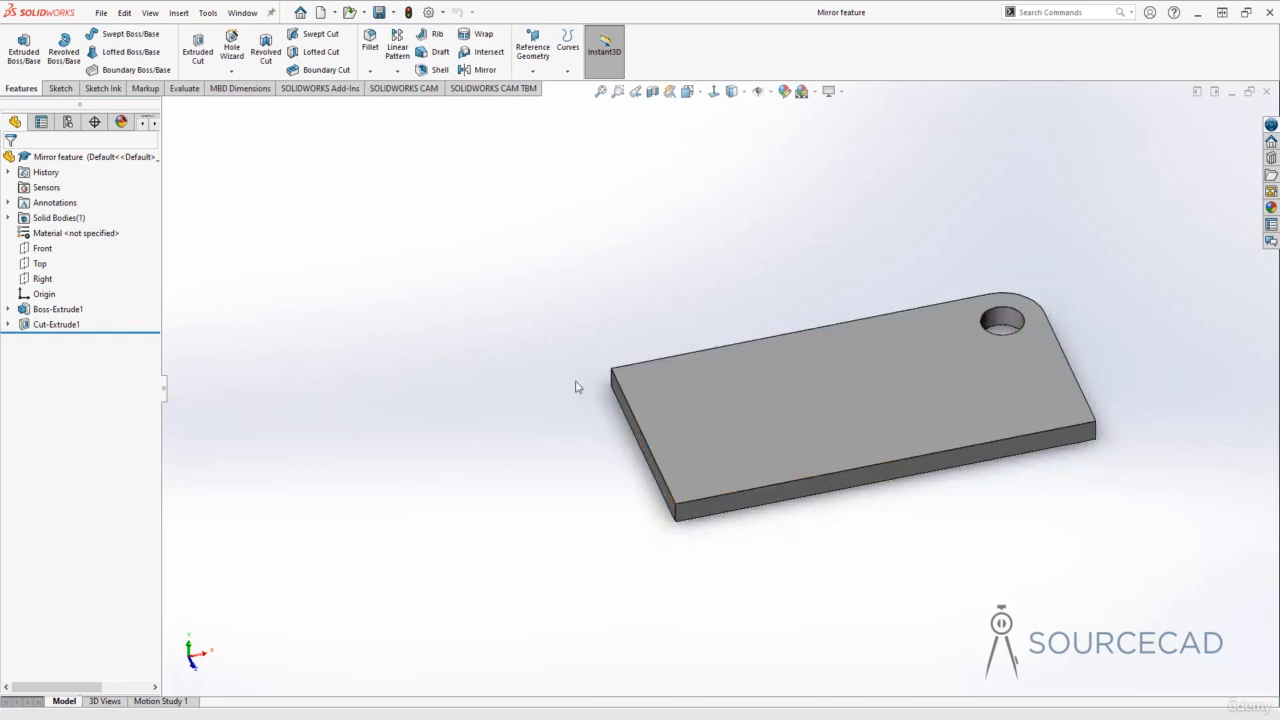
Step: Examine the hole's cut feature, the base plate's sketch and the cut's circle sketch to see how the part is built
click(36, 326)
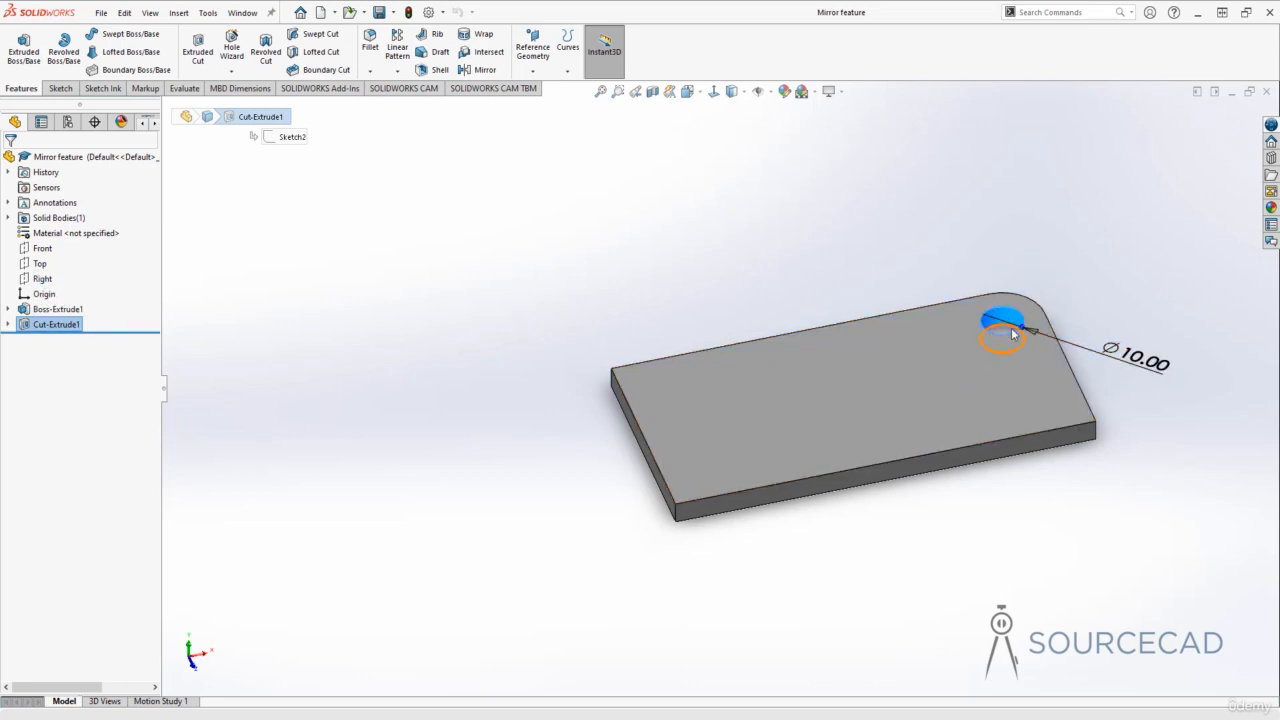
click(591, 277)
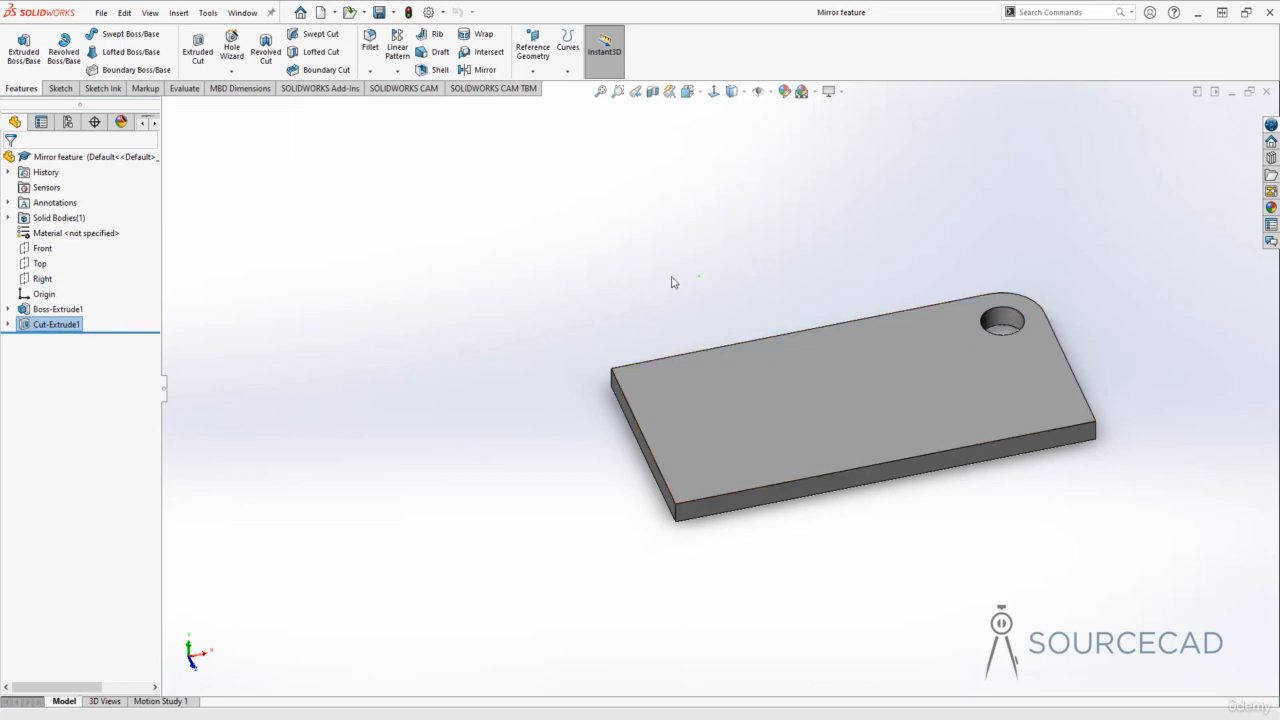
click(9, 311)
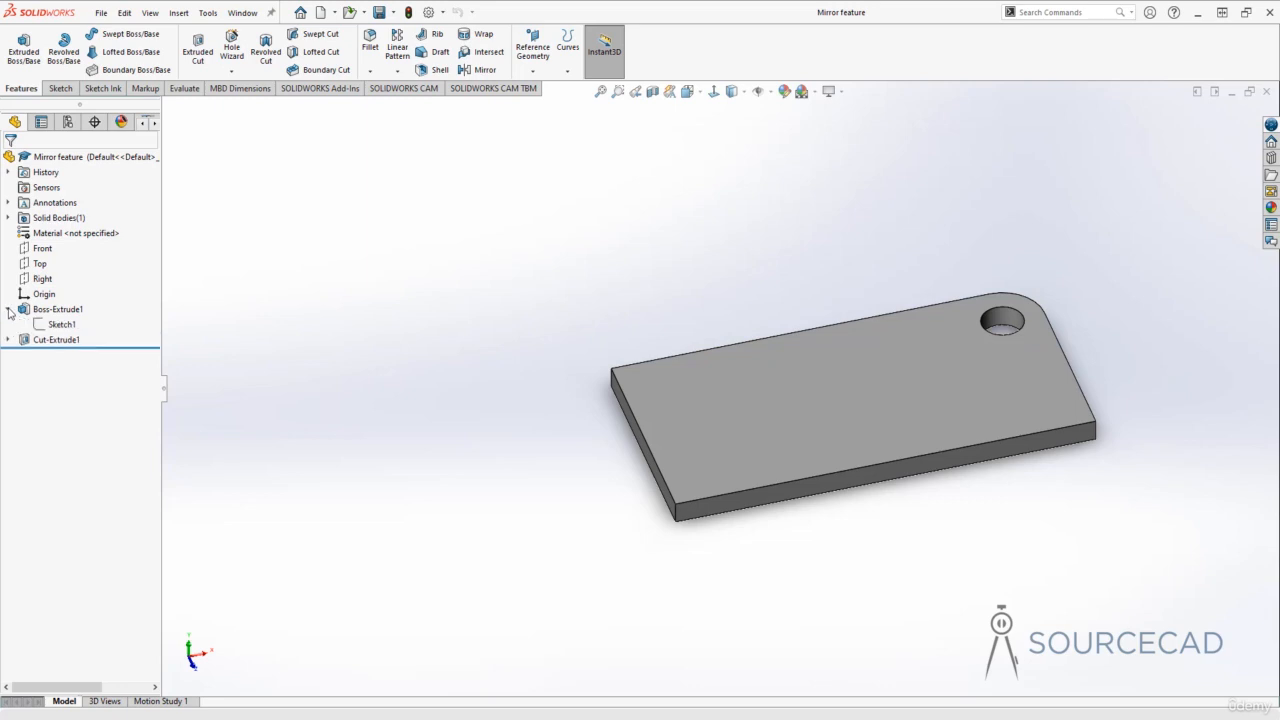
click(65, 326)
click(74, 288)
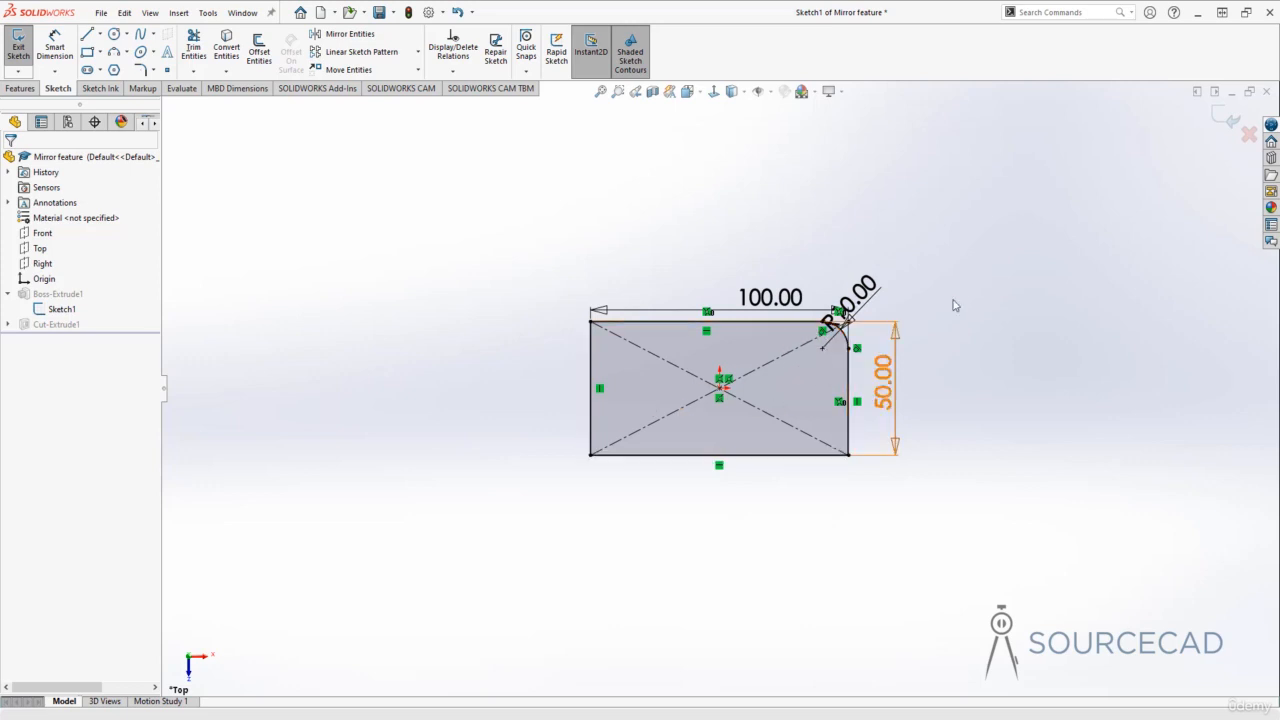
click(1230, 118)
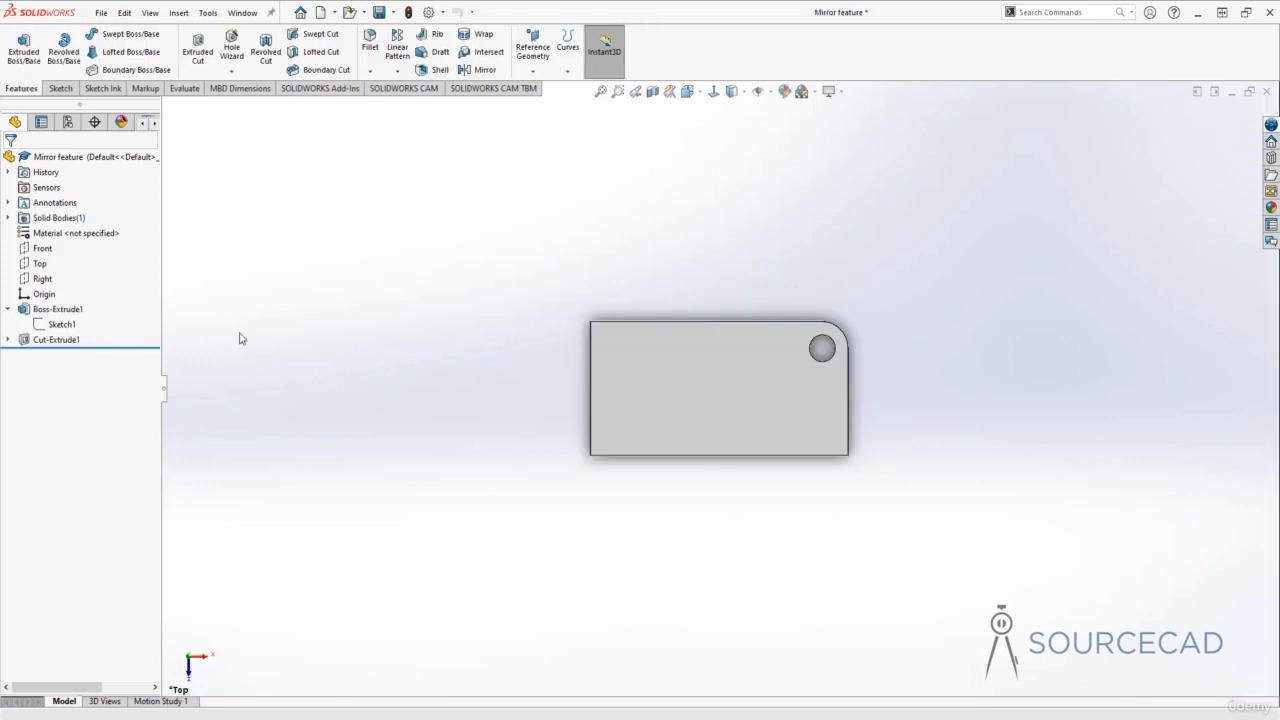
click(8, 339)
click(34, 355)
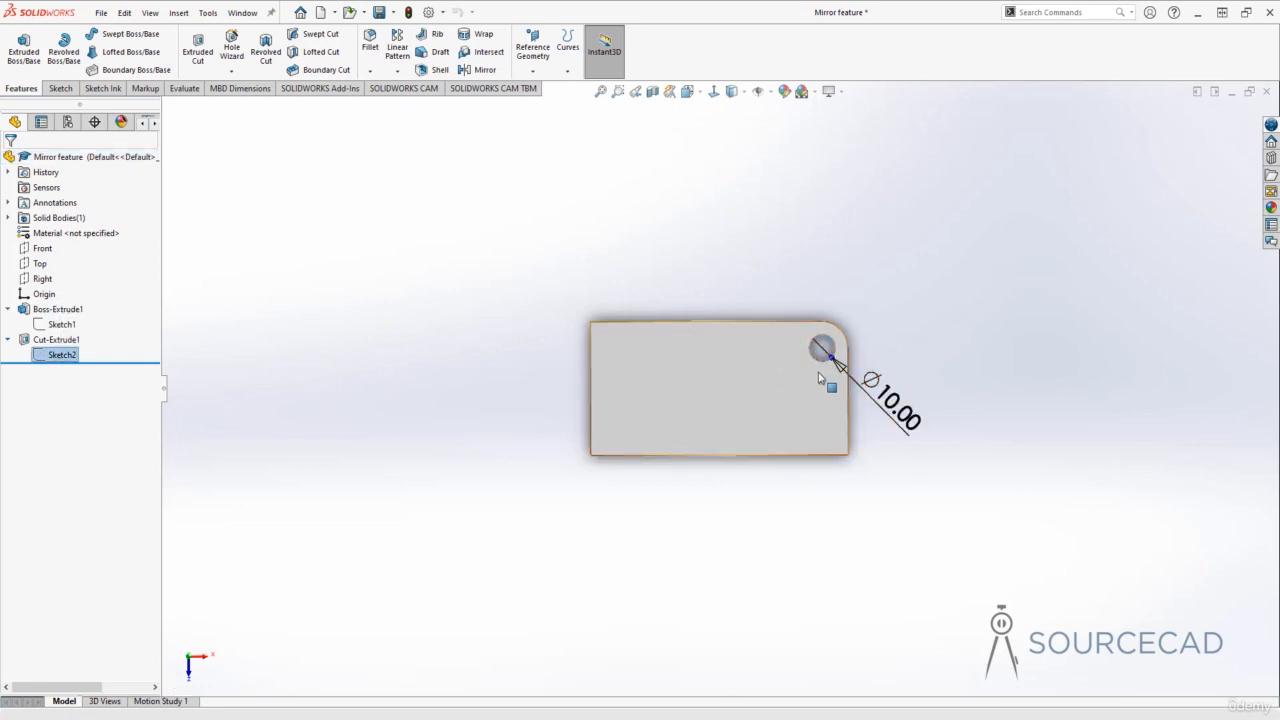
middle_drag(823, 382, 830, 347)
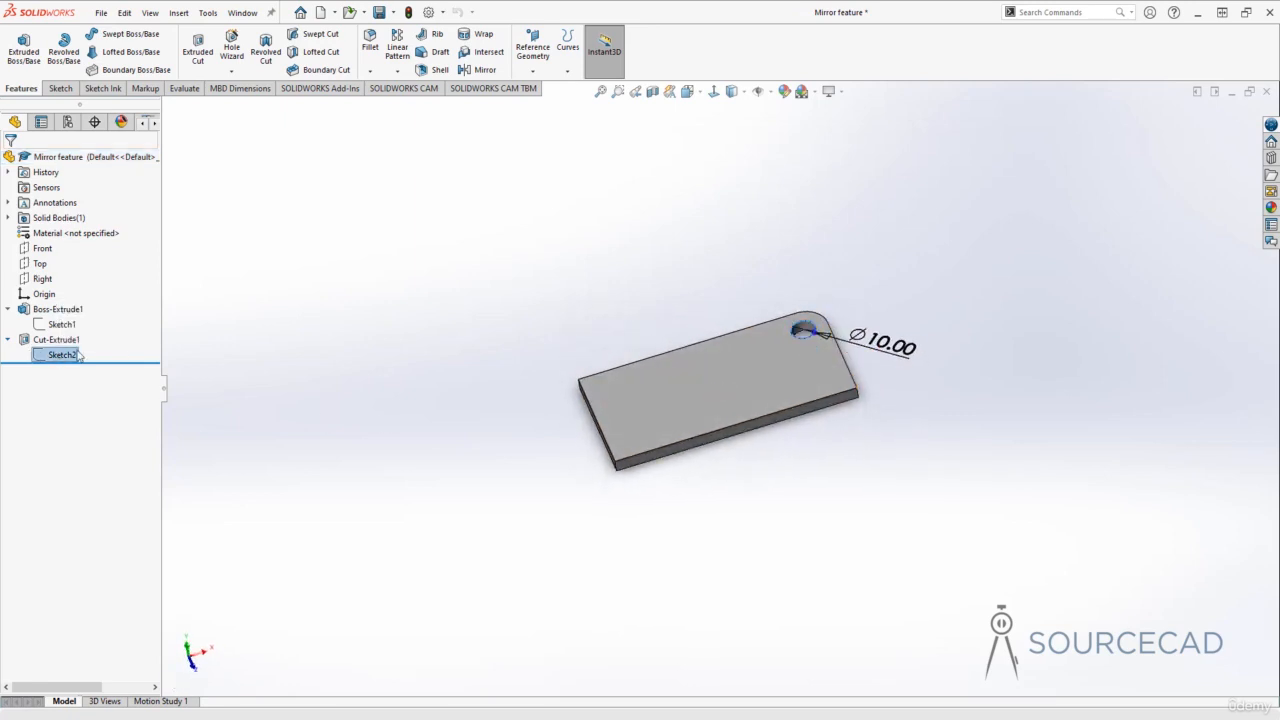
key(Escape)
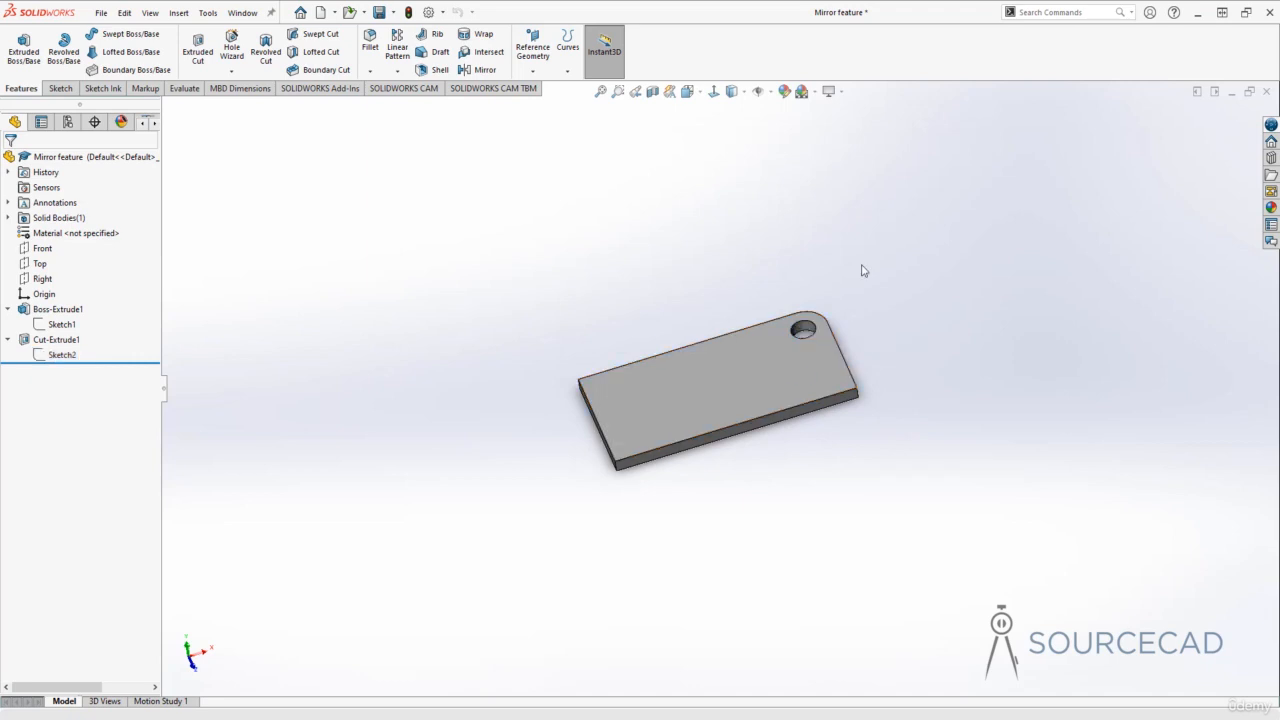
Step: Mirror the hole's cut feature about the Right plane
click(480, 70)
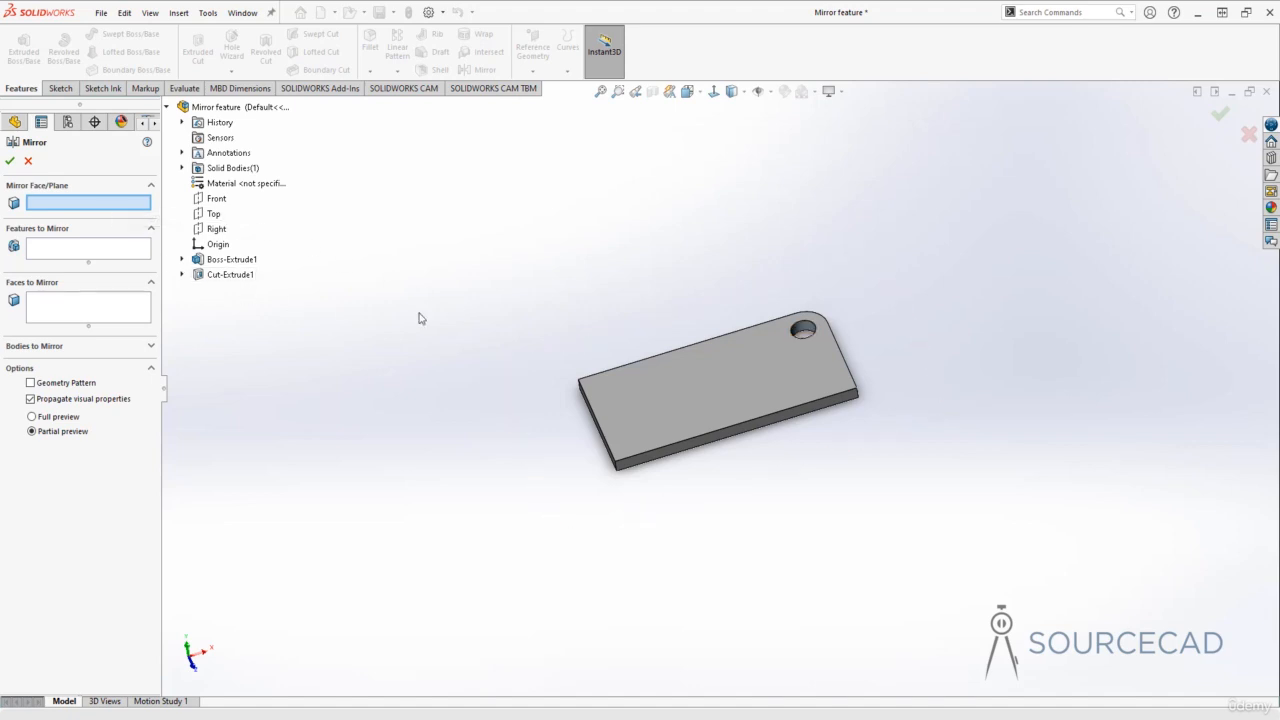
click(216, 229)
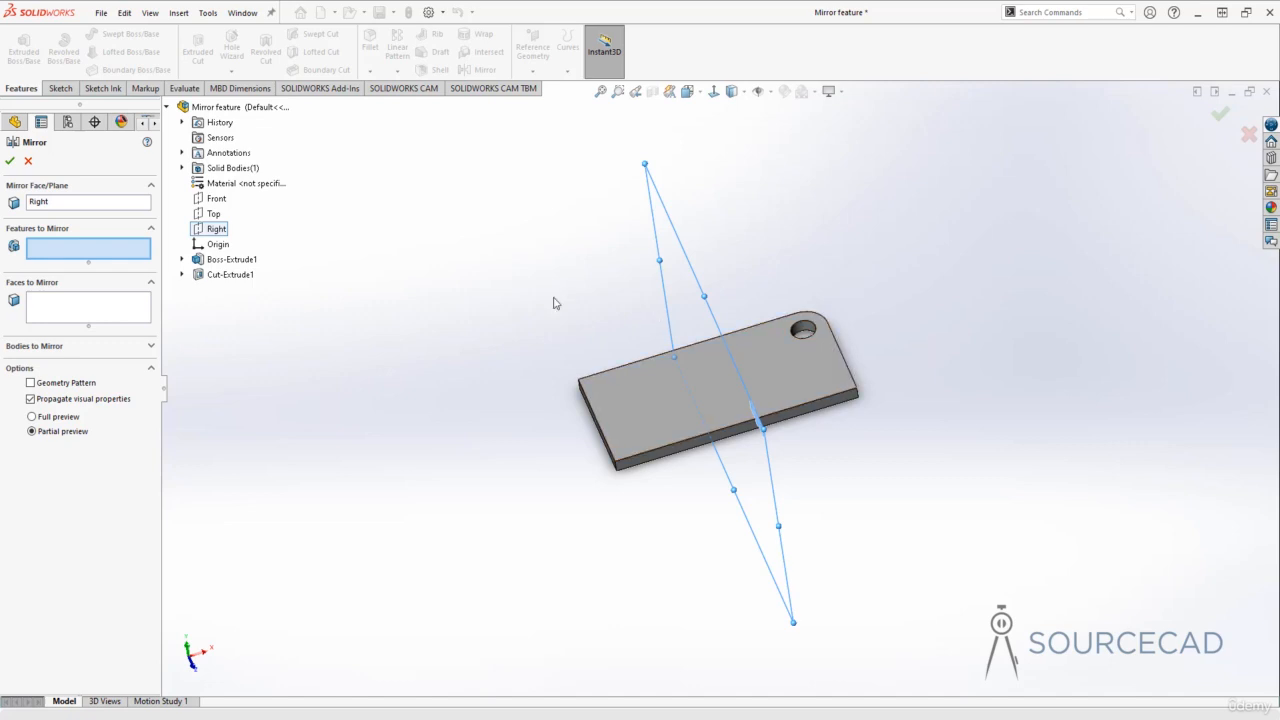
click(230, 276)
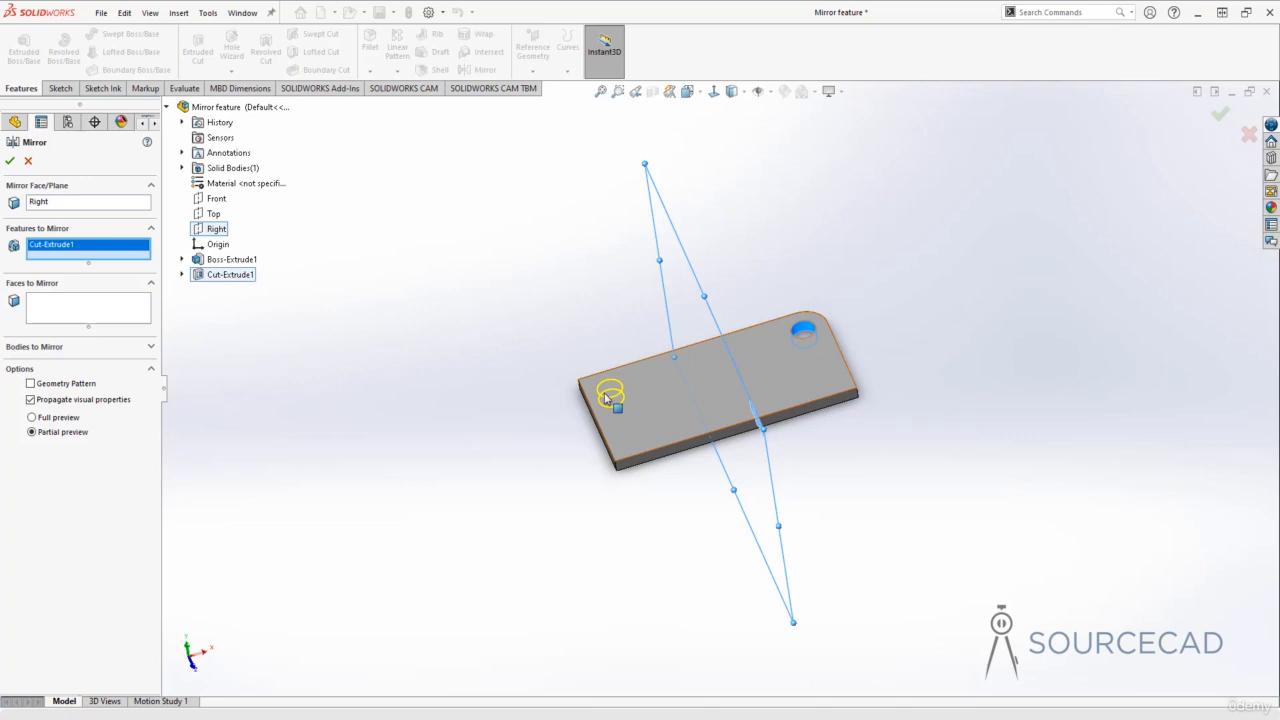
click(9, 162)
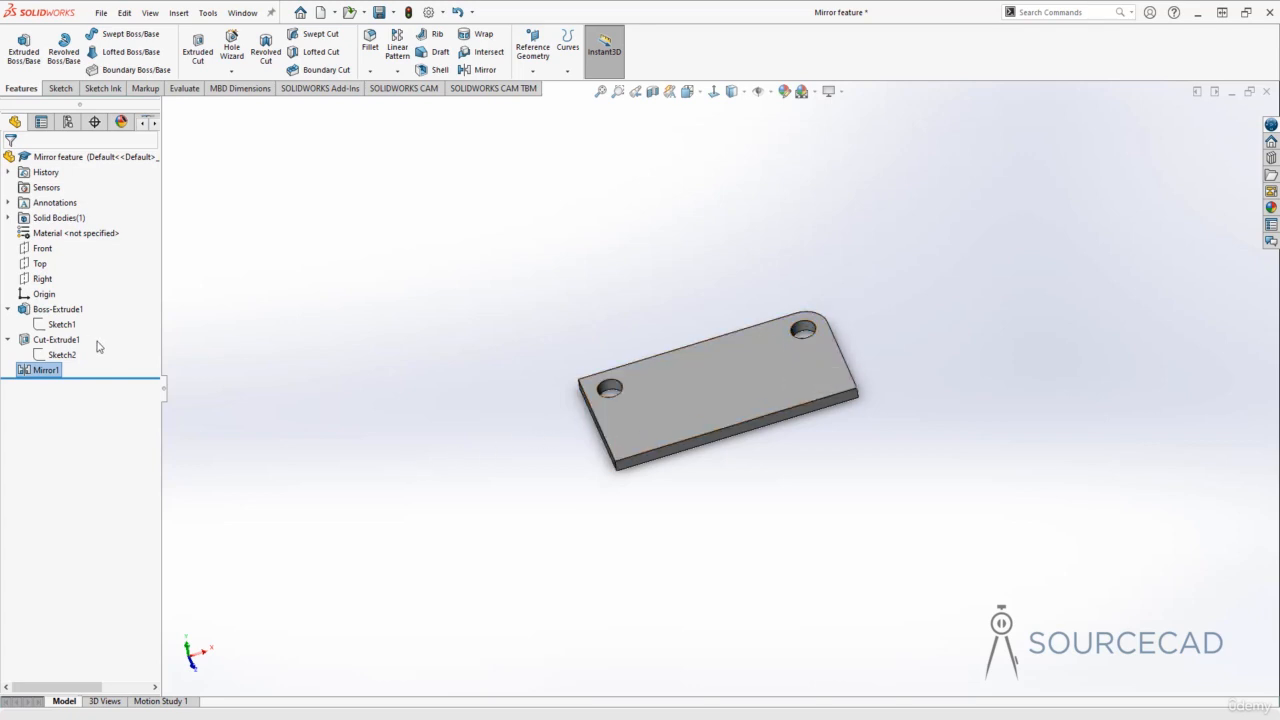
click(62, 341)
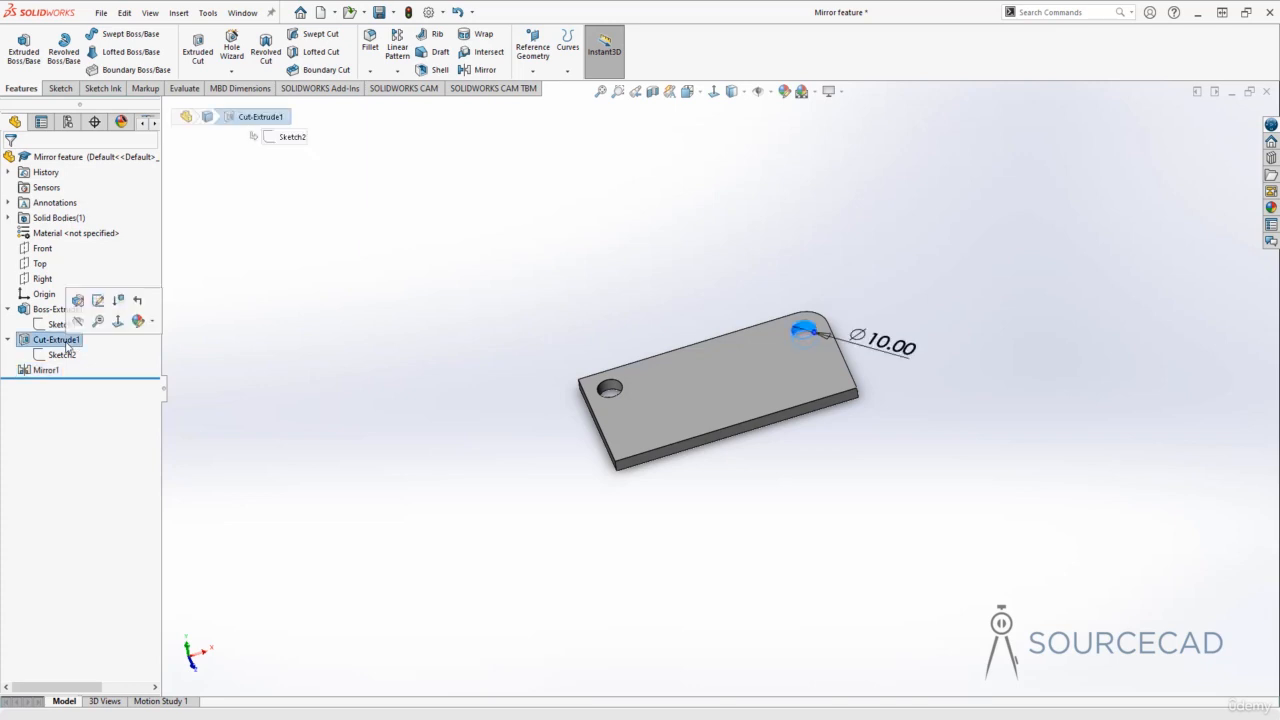
click(308, 398)
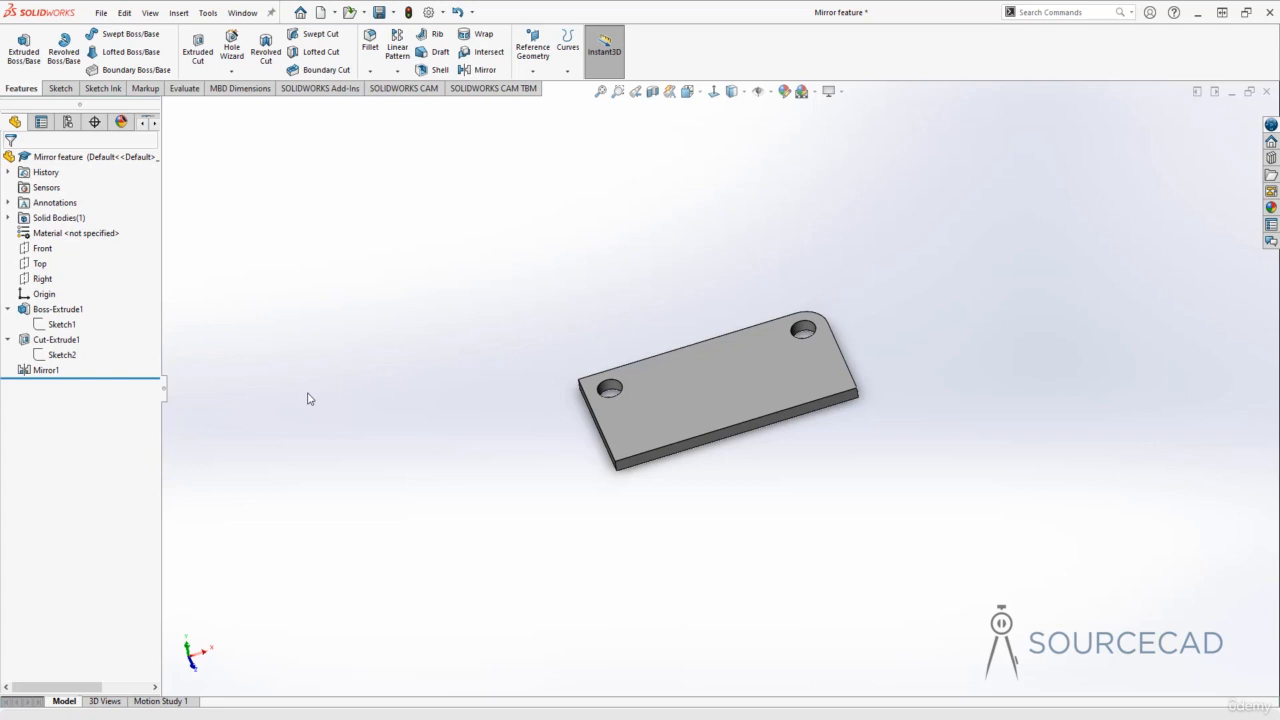
Step: Switch to the open Mirror bodies part
click(242, 12)
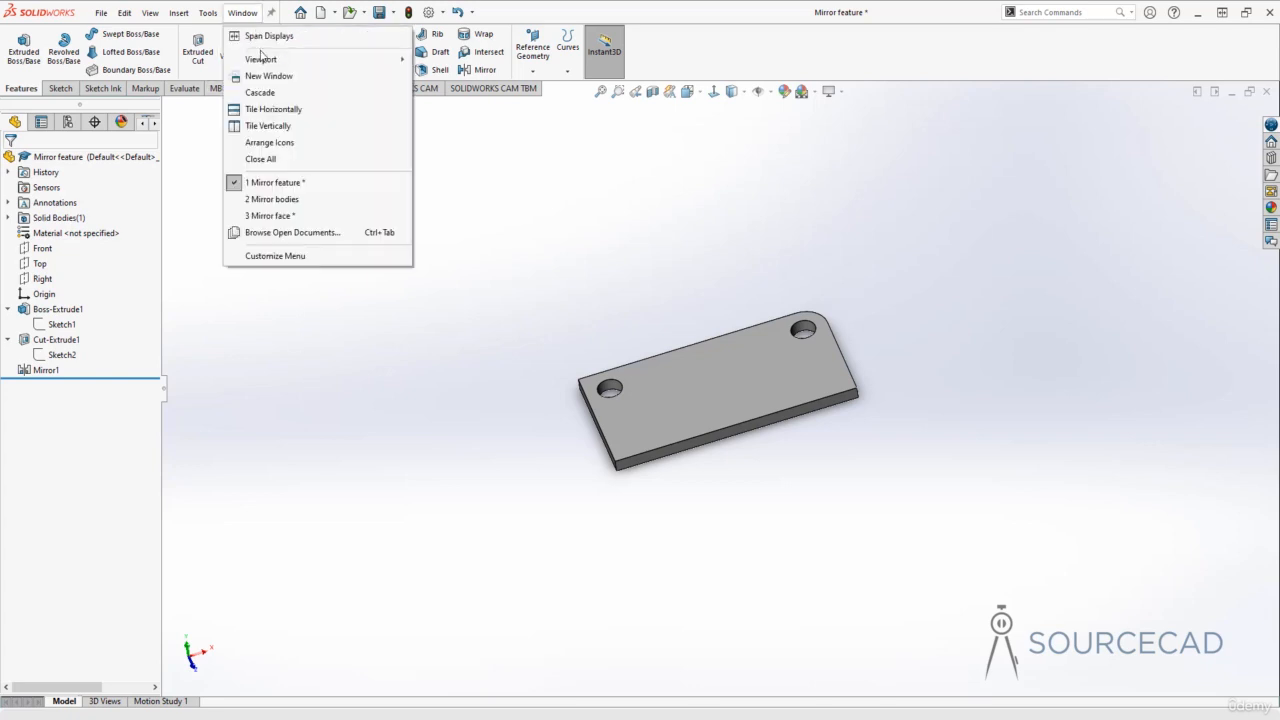
click(300, 199)
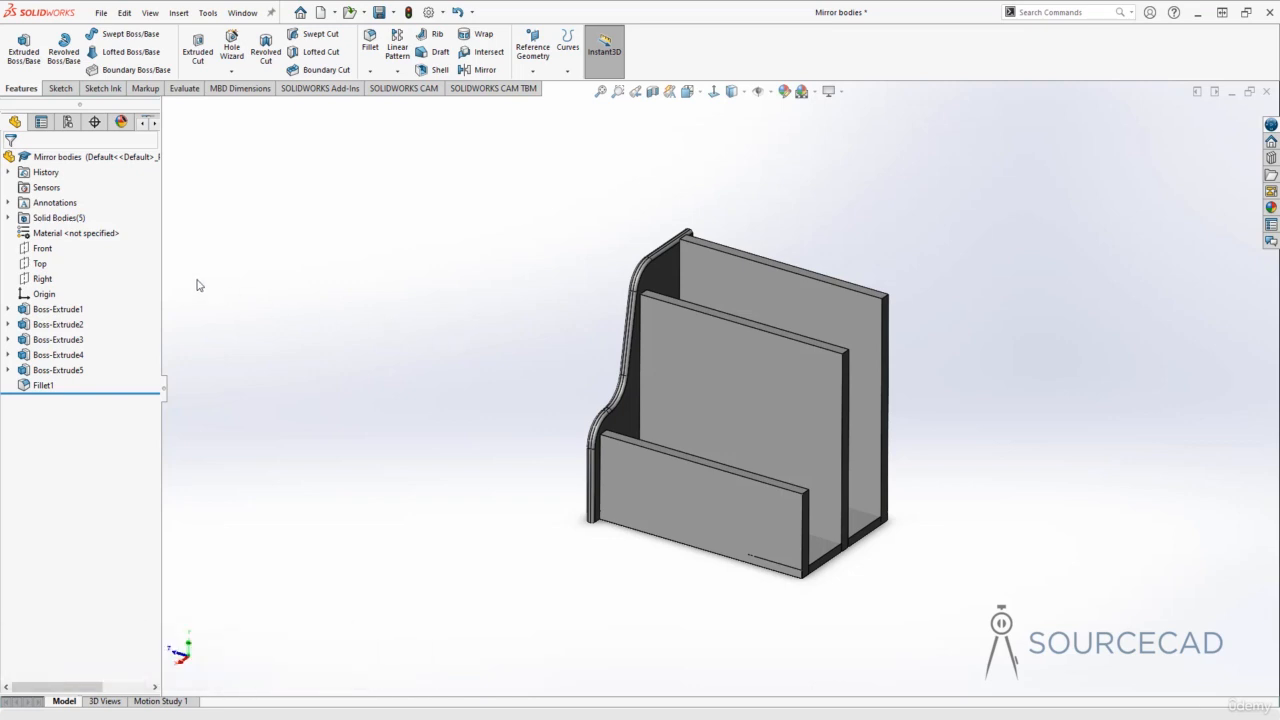
Step: Examine the part's solid bodies one by one to identify which panel of the organizer each one is
click(77, 219)
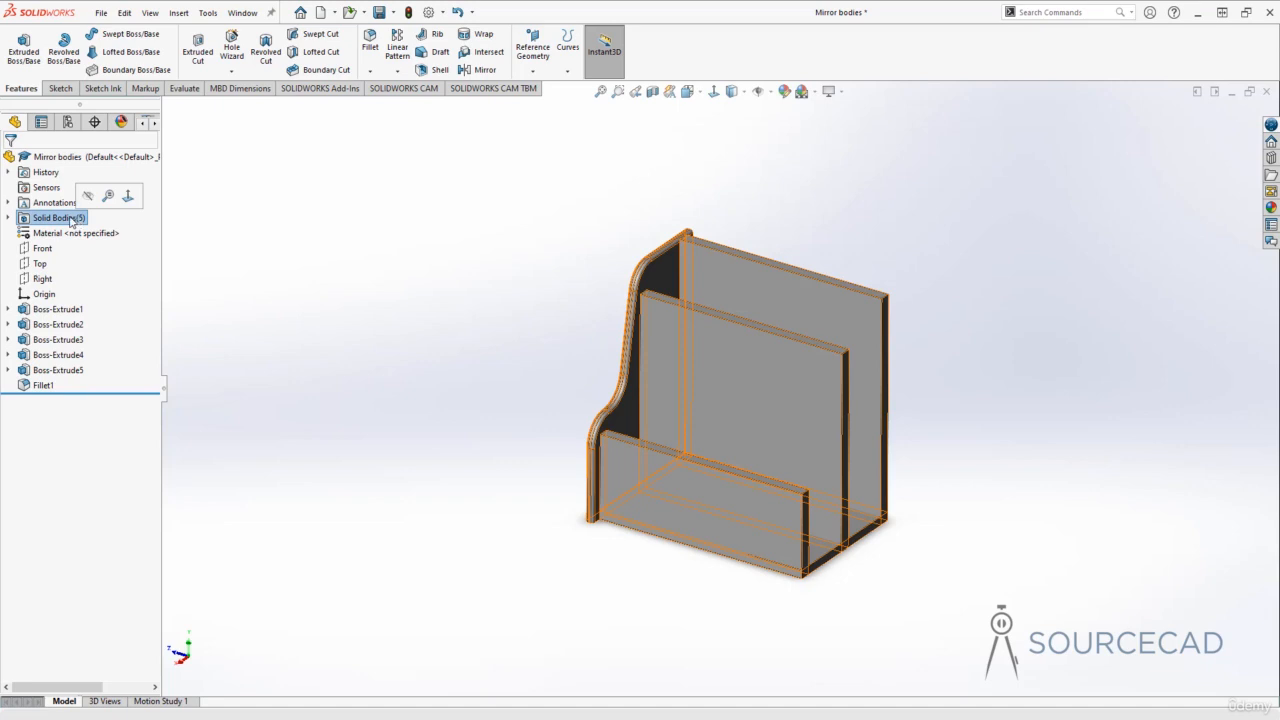
click(8, 218)
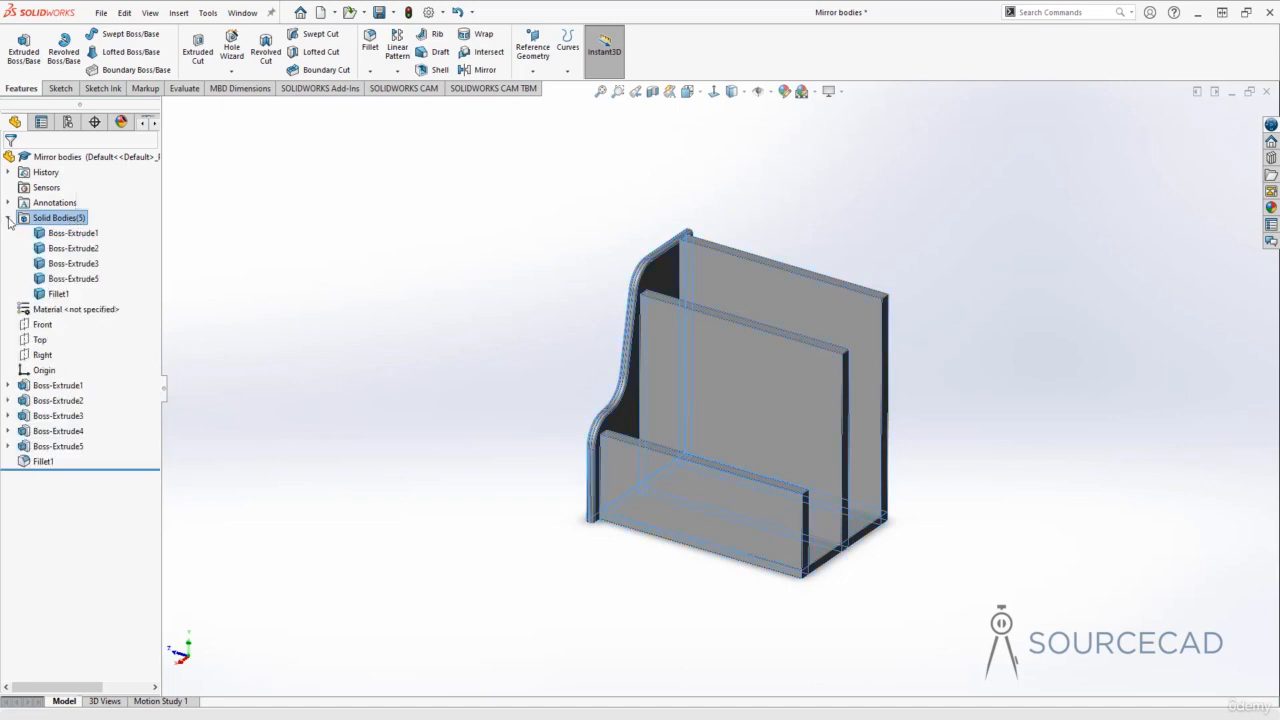
click(83, 234)
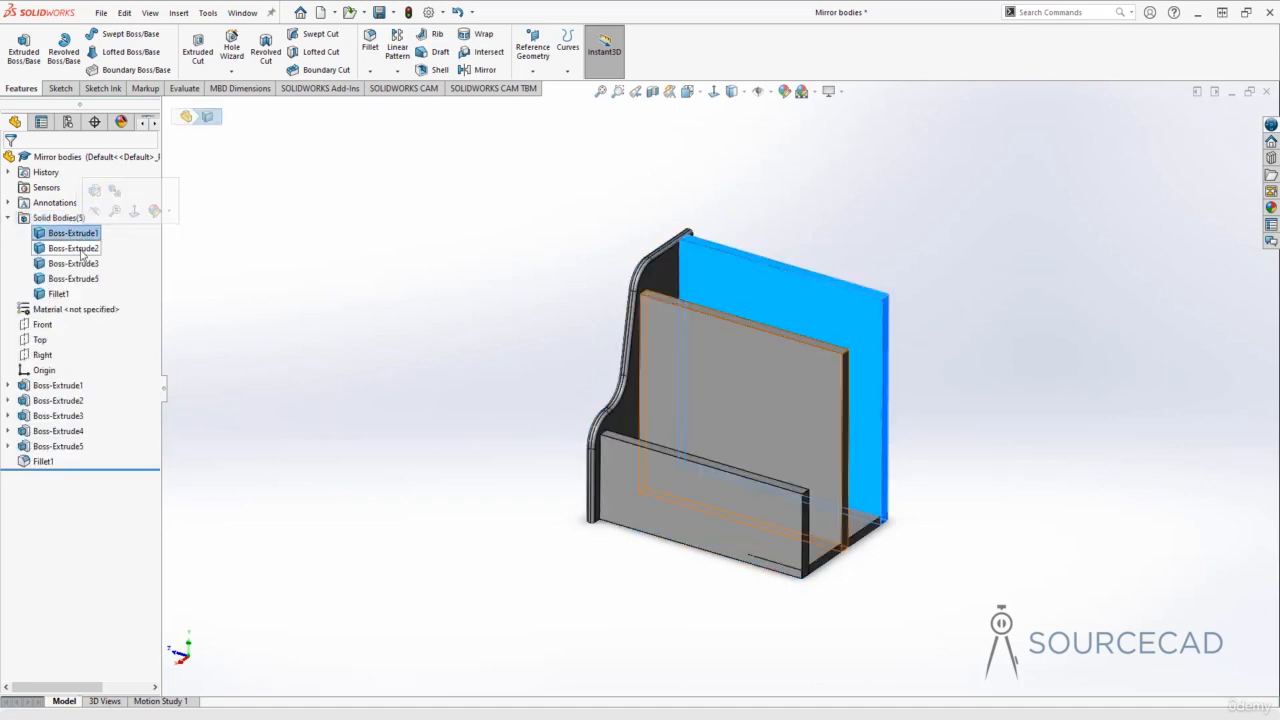
click(82, 248)
click(80, 264)
click(73, 279)
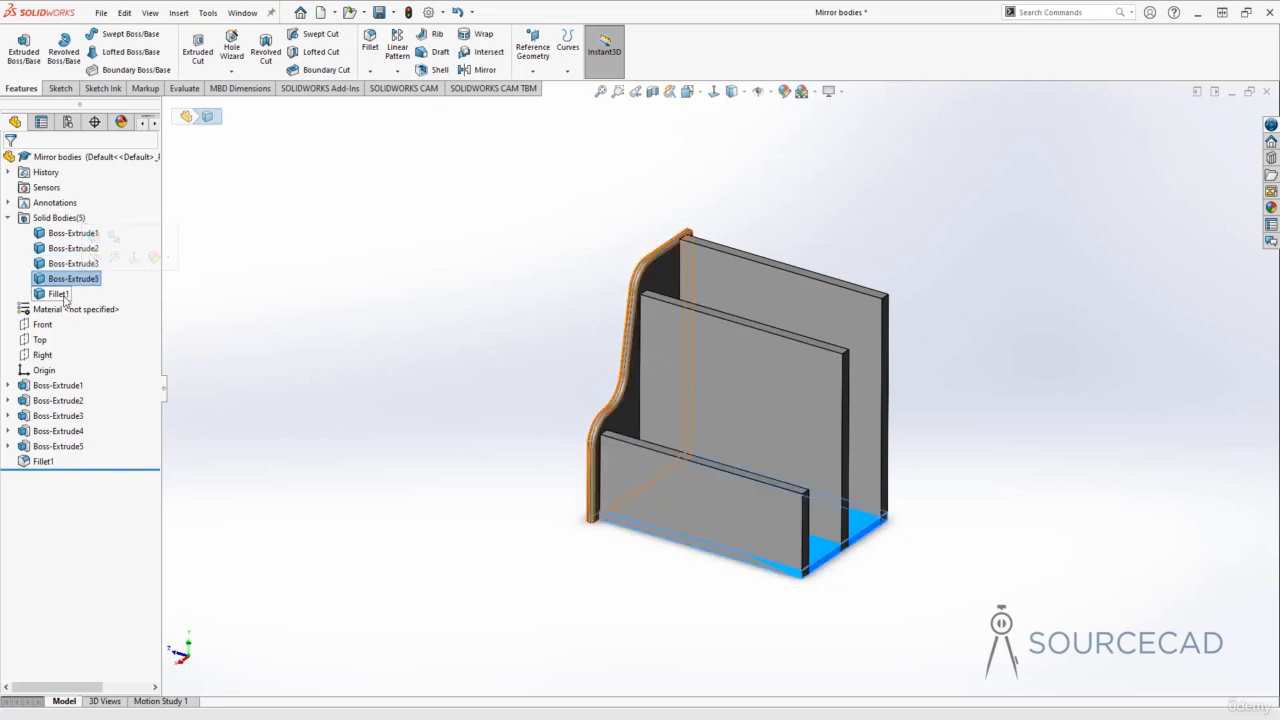
click(58, 294)
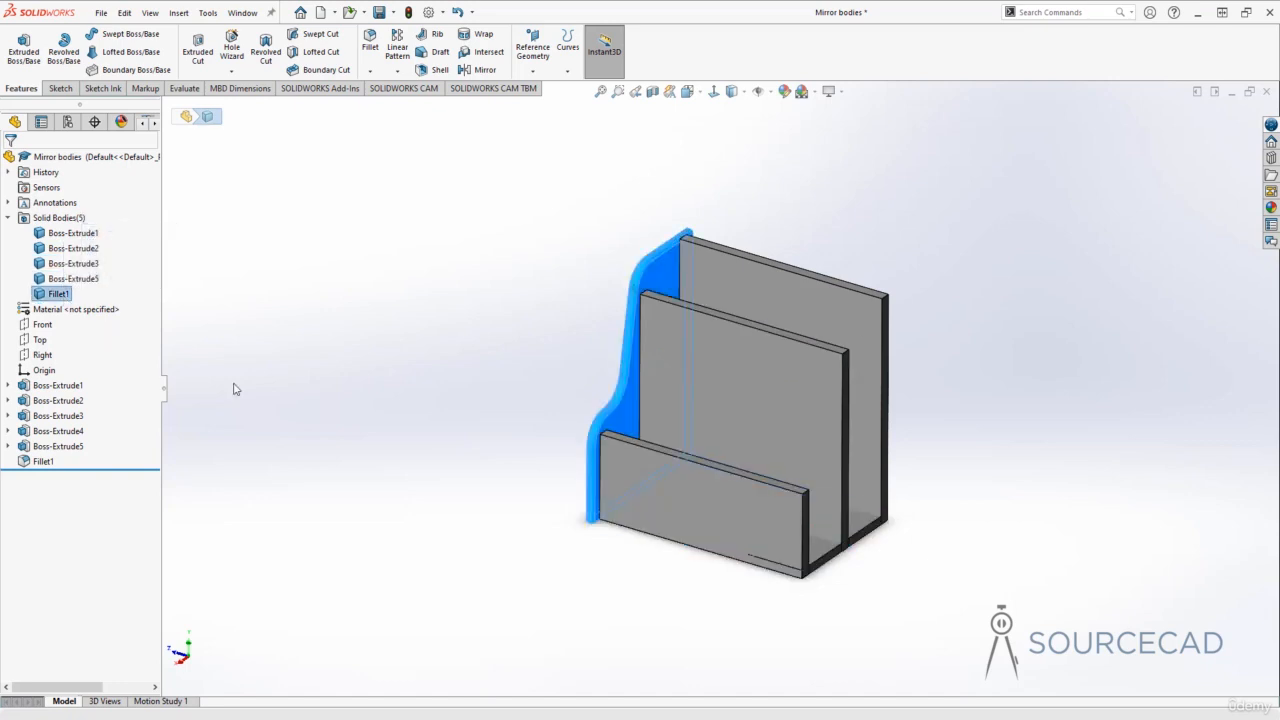
click(329, 393)
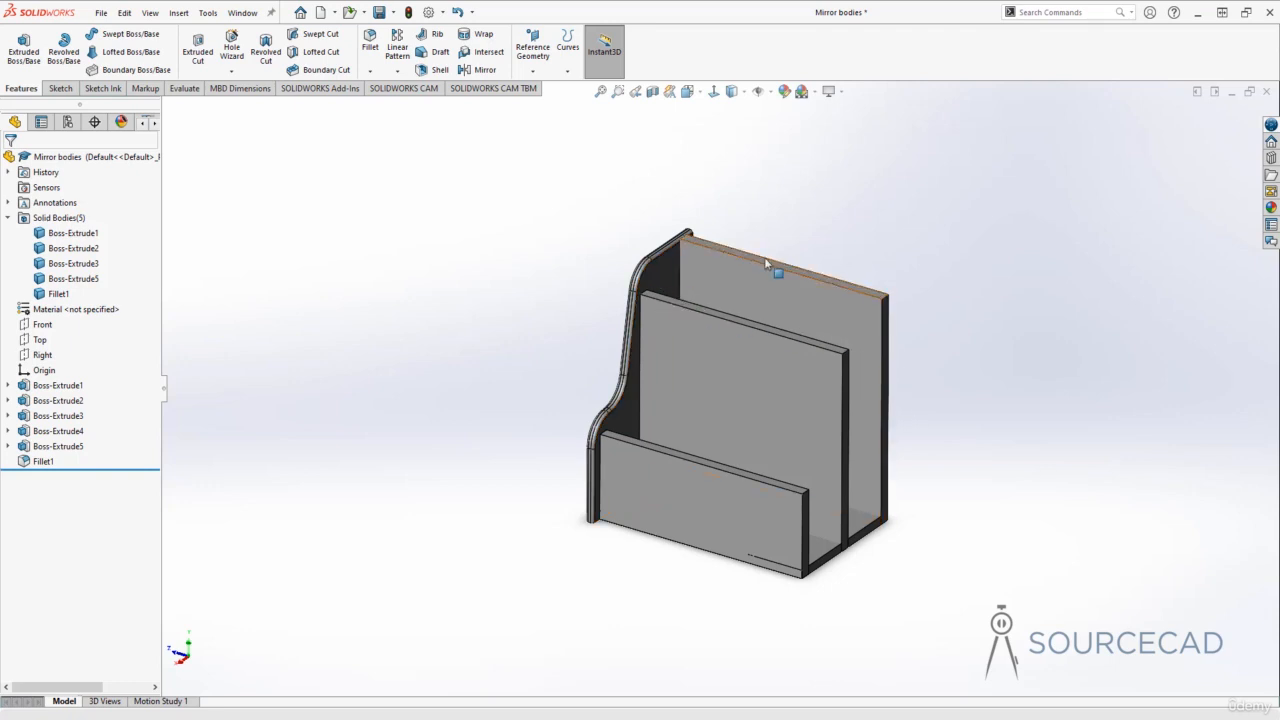
Step: Mirror the curved, filleted side panel as a body about the Front plane to close the organizer's open side
click(485, 70)
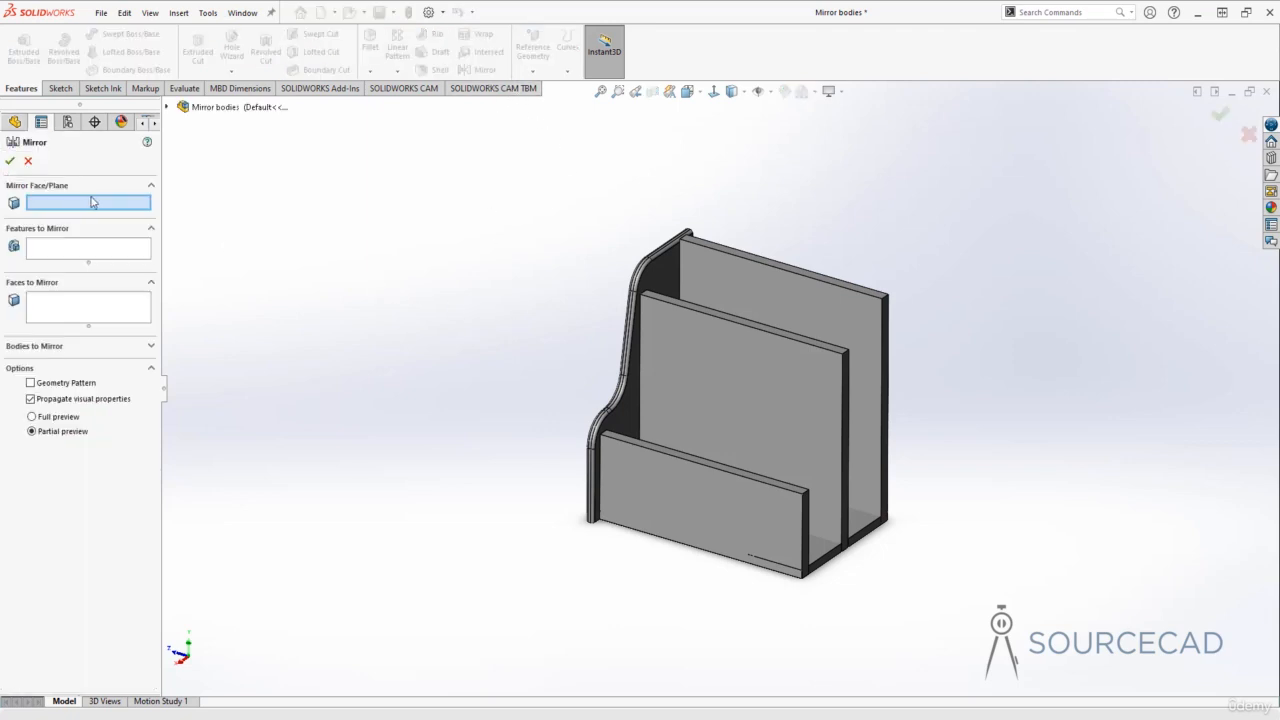
click(167, 106)
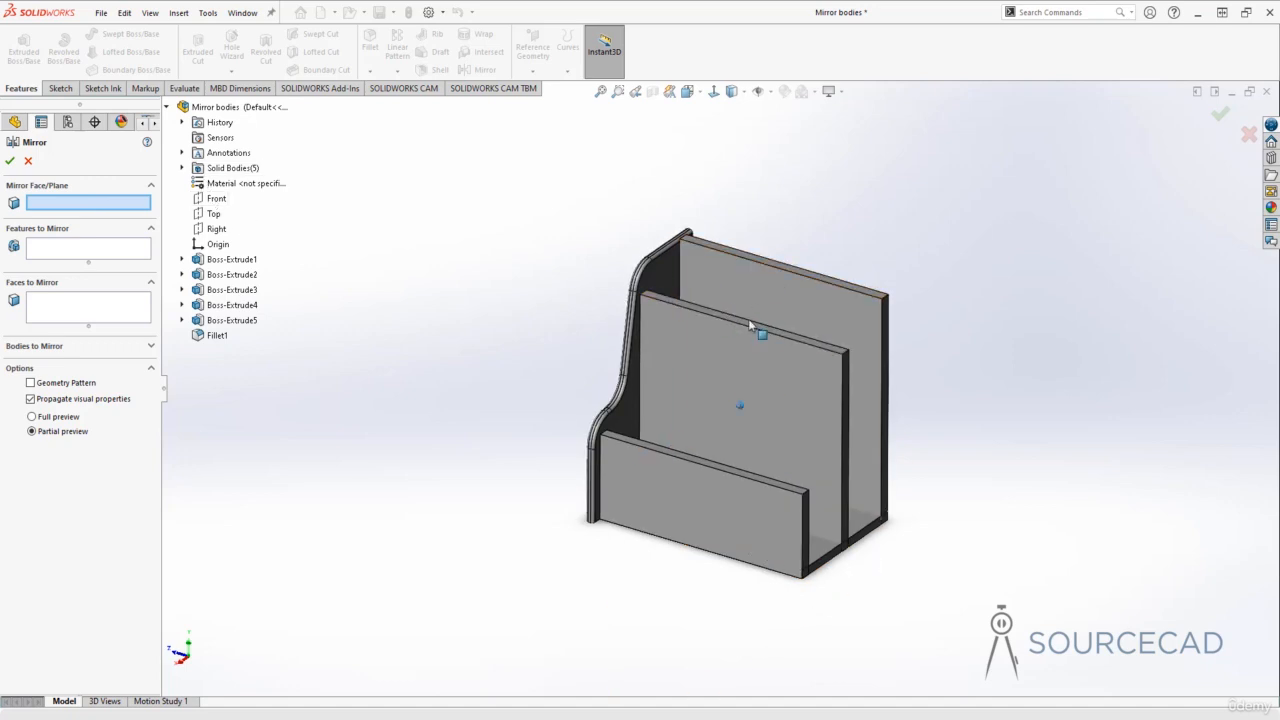
mouse_move(737, 403)
middle_down()
mouse_move(715, 403)
mouse_move(738, 405)
mouse_move(768, 330)
mouse_move(742, 432)
mouse_move(768, 350)
mouse_move(755, 383)
middle_up()
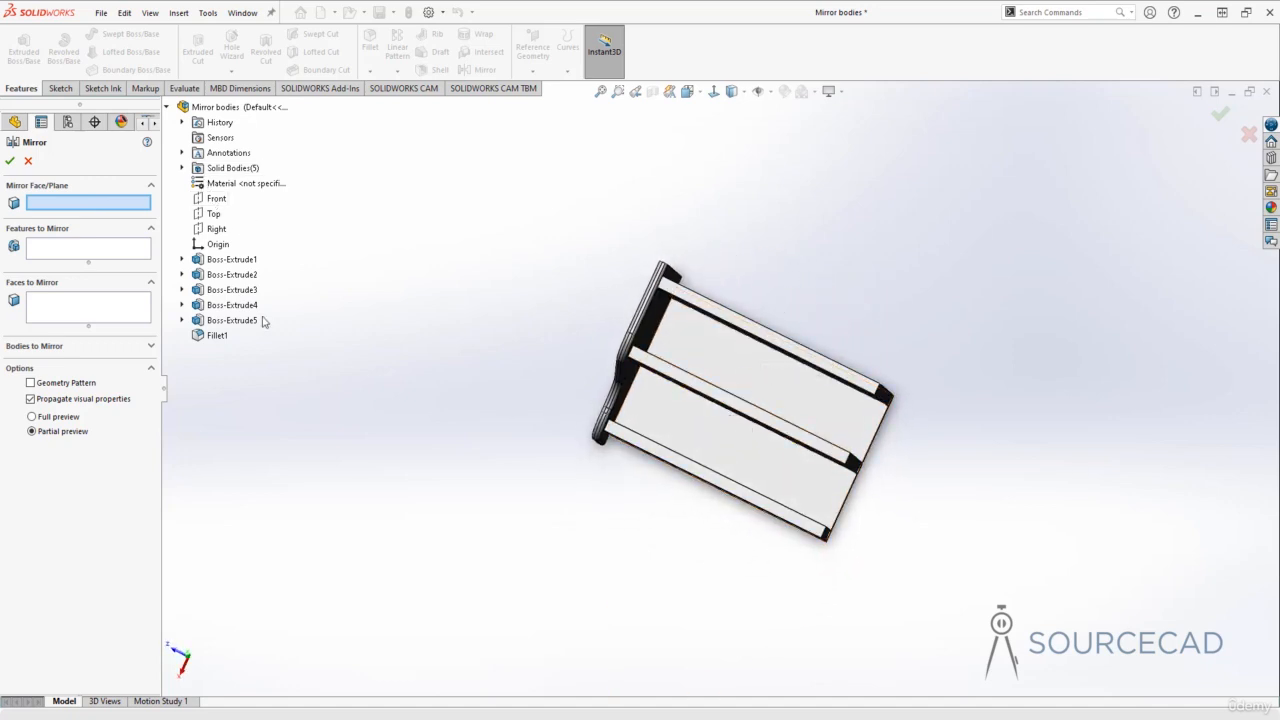
click(213, 200)
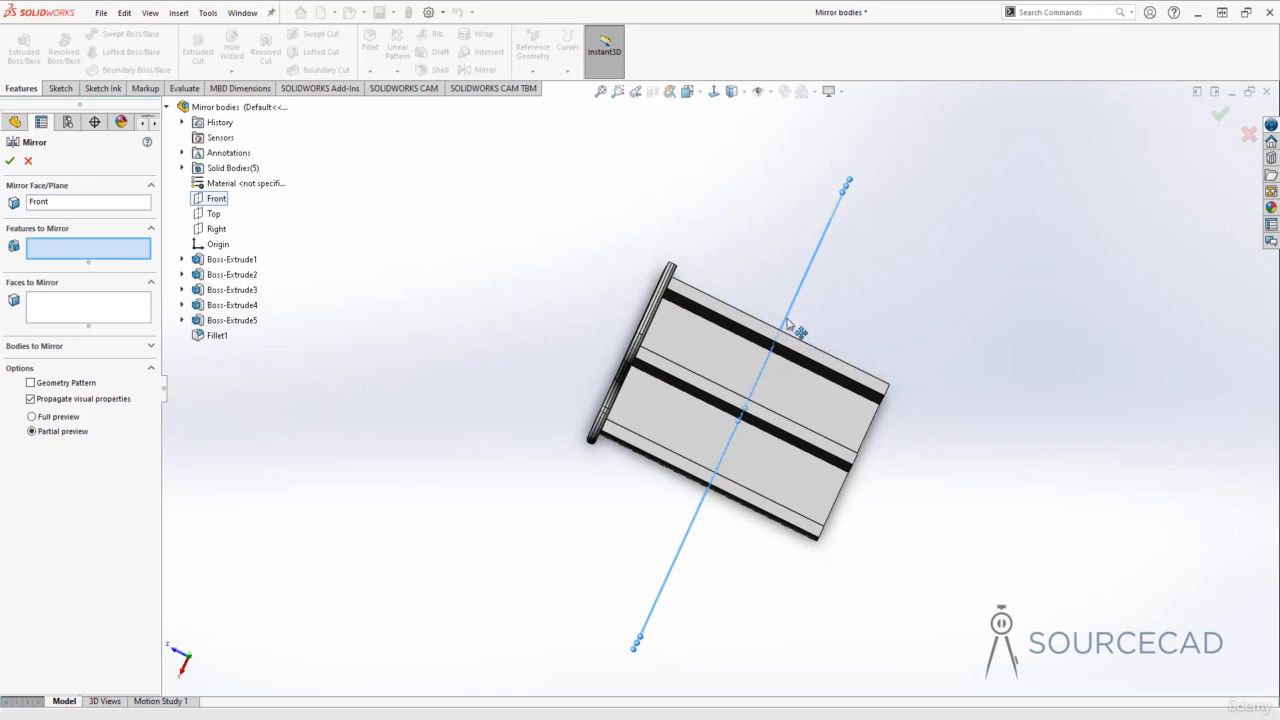
middle_drag(502, 443, 496, 355)
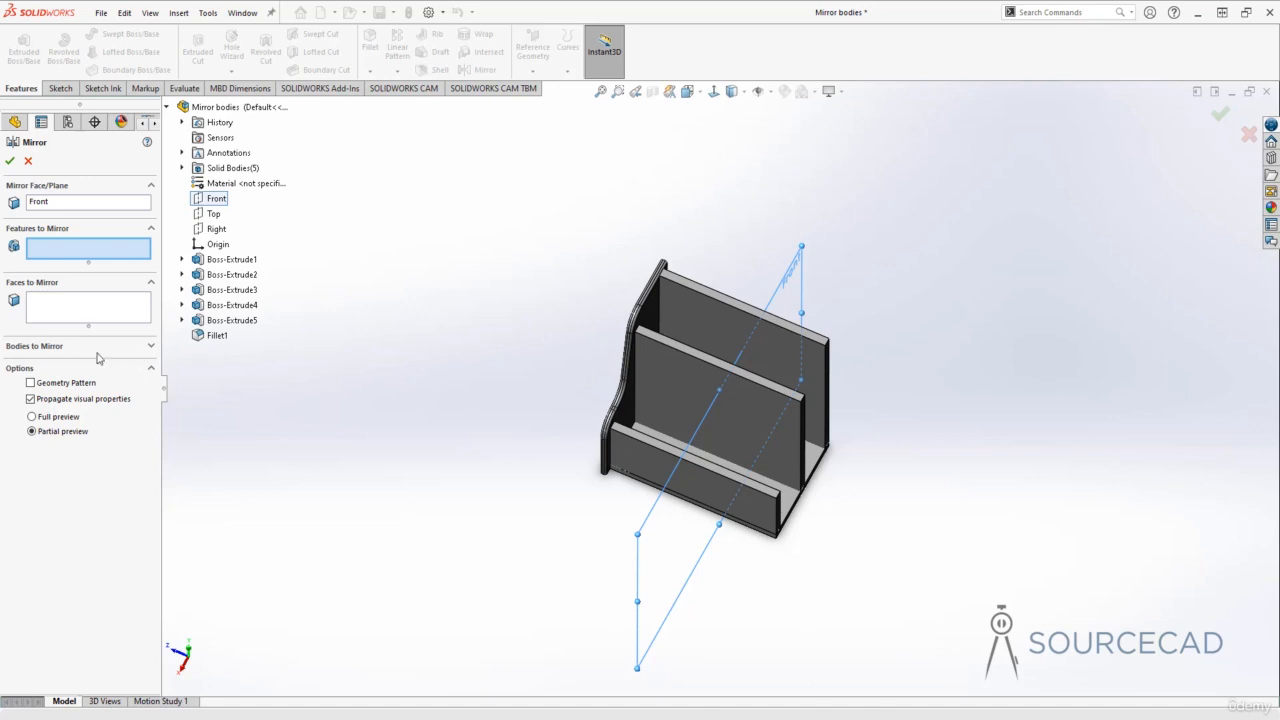
click(44, 348)
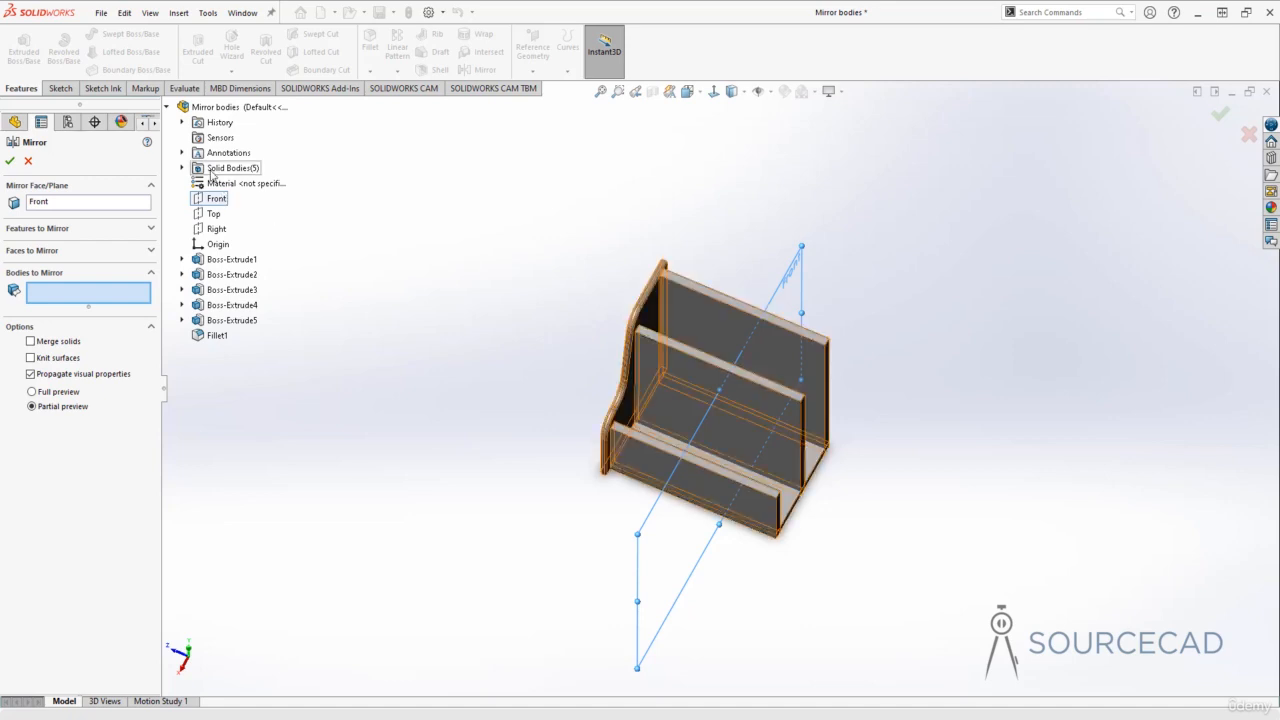
click(636, 292)
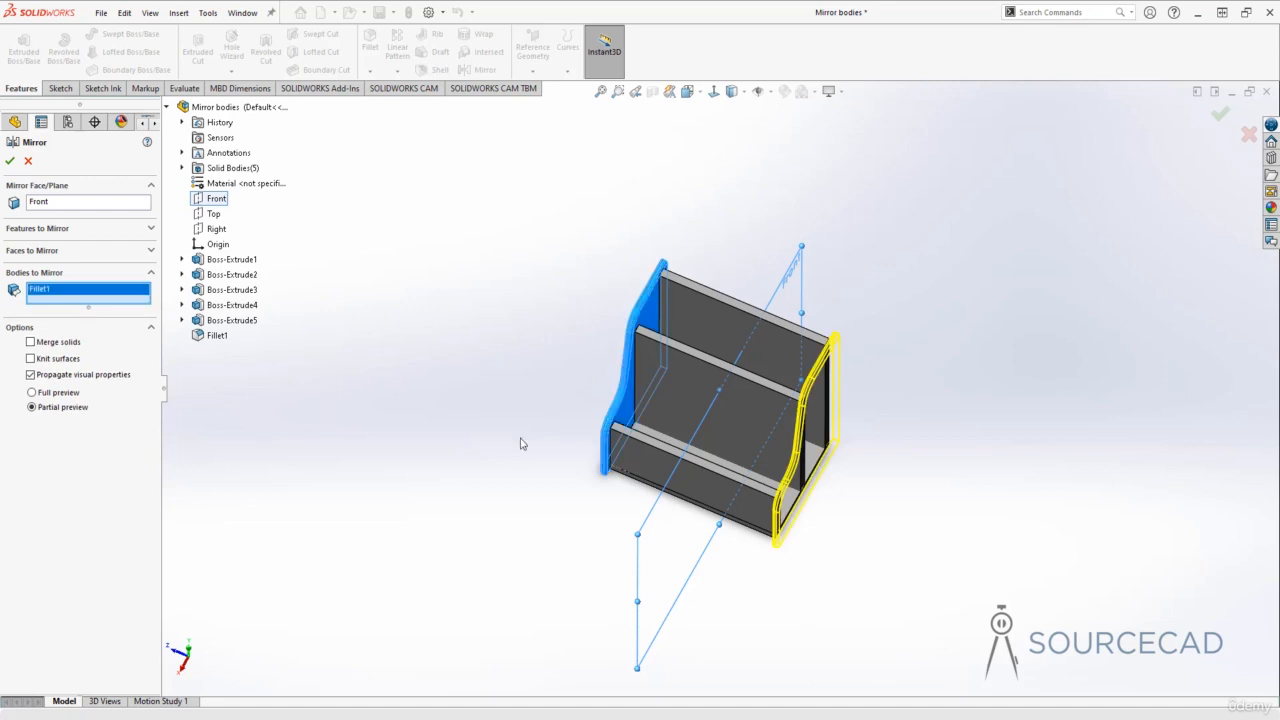
middle_drag(520, 443, 622, 510)
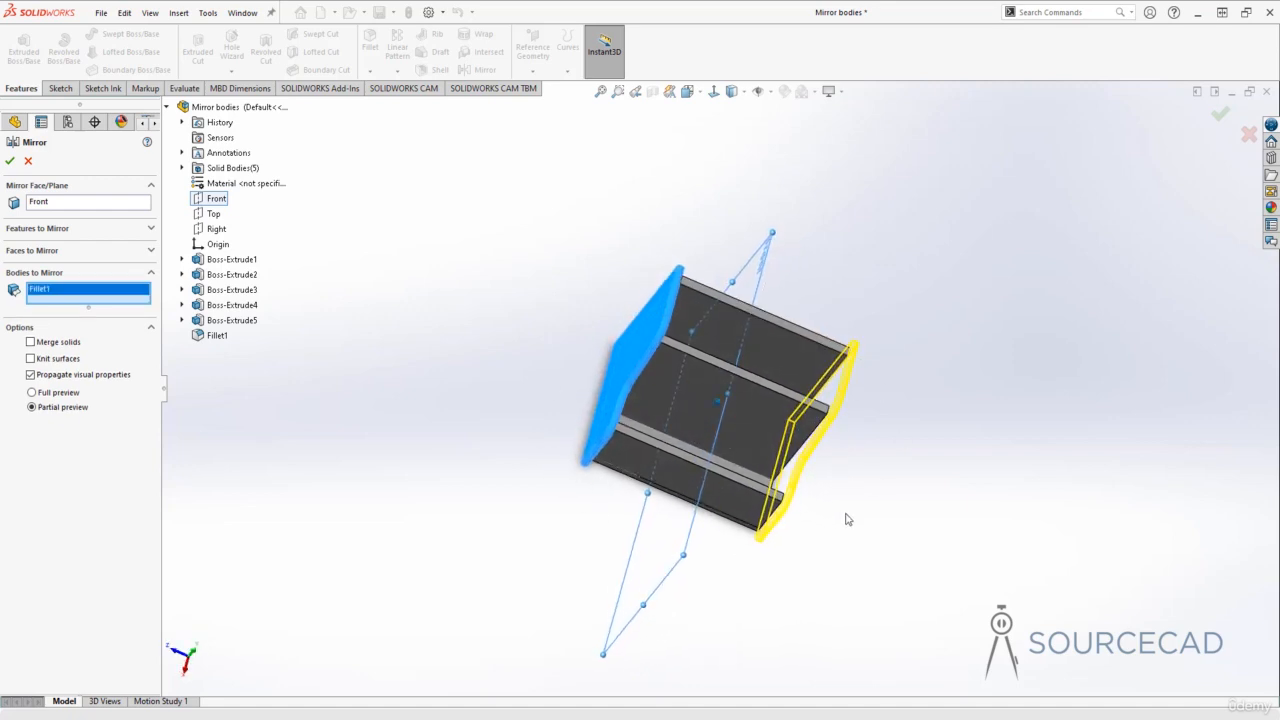
middle_drag(846, 519, 955, 417)
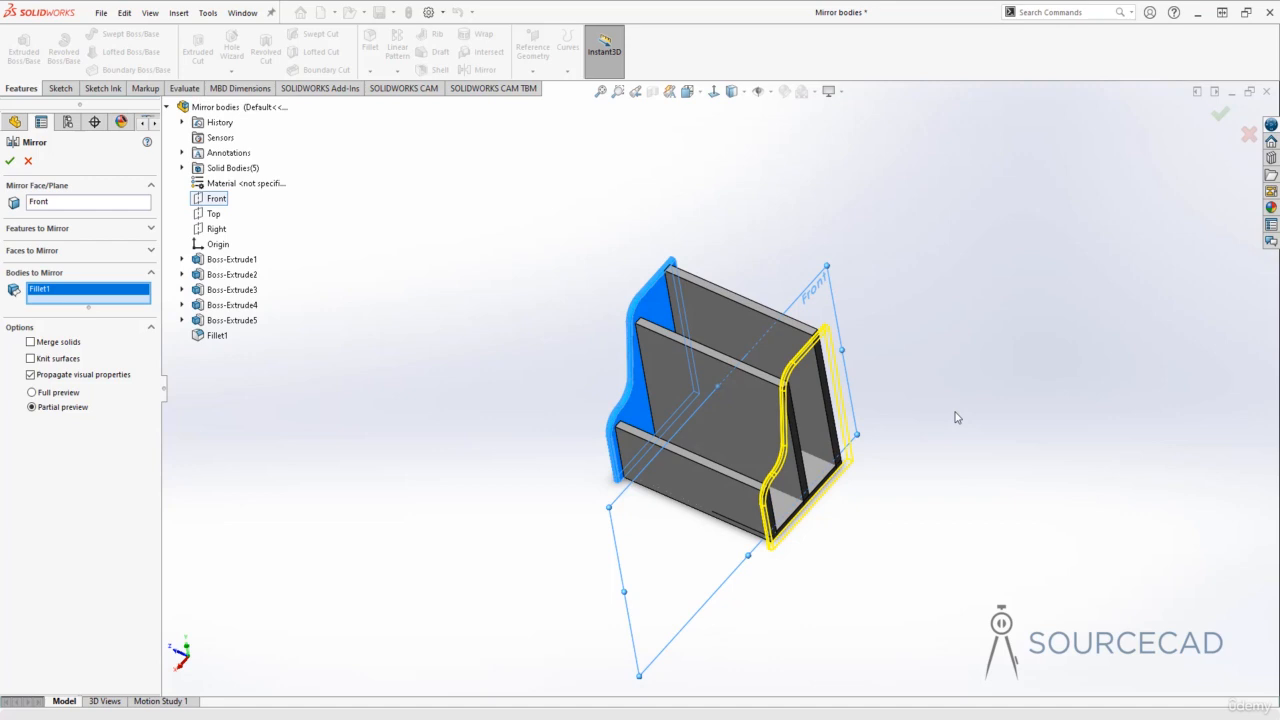
click(9, 160)
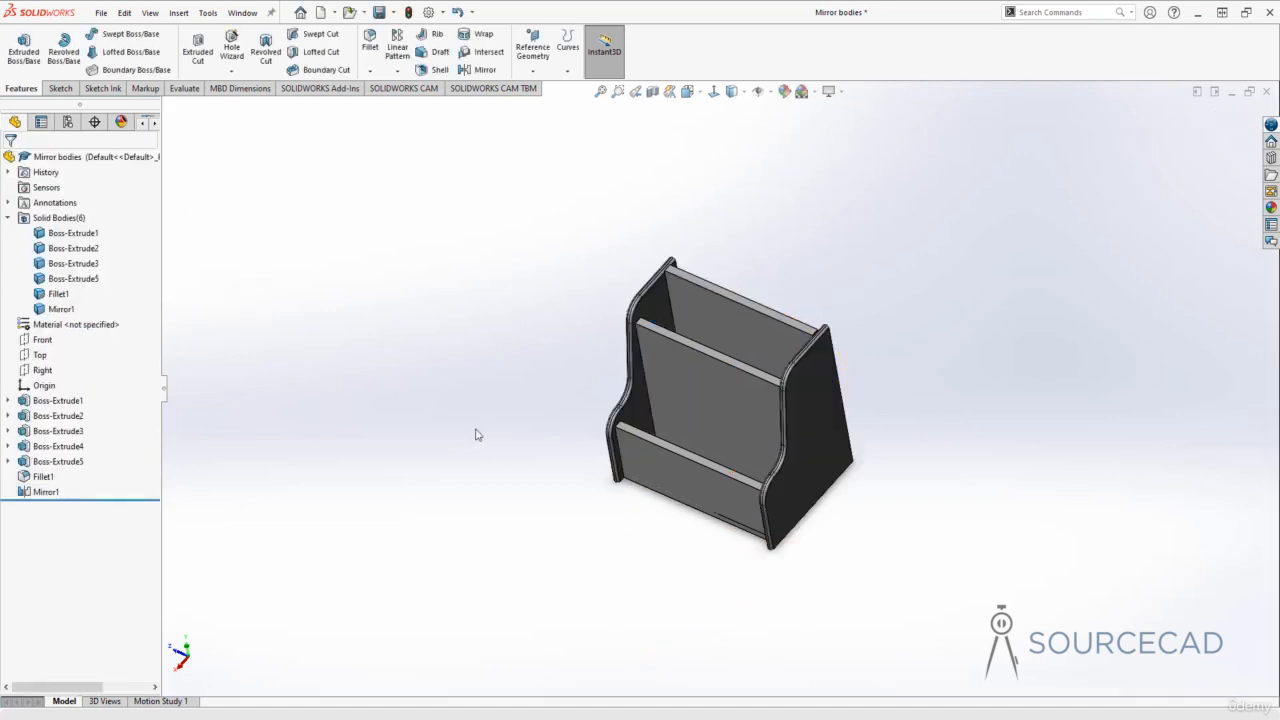
mouse_move(895, 428)
middle_down()
mouse_move(986, 387)
mouse_move(1018, 355)
mouse_move(1012, 440)
mouse_move(922, 415)
mouse_move(1018, 422)
middle_up()
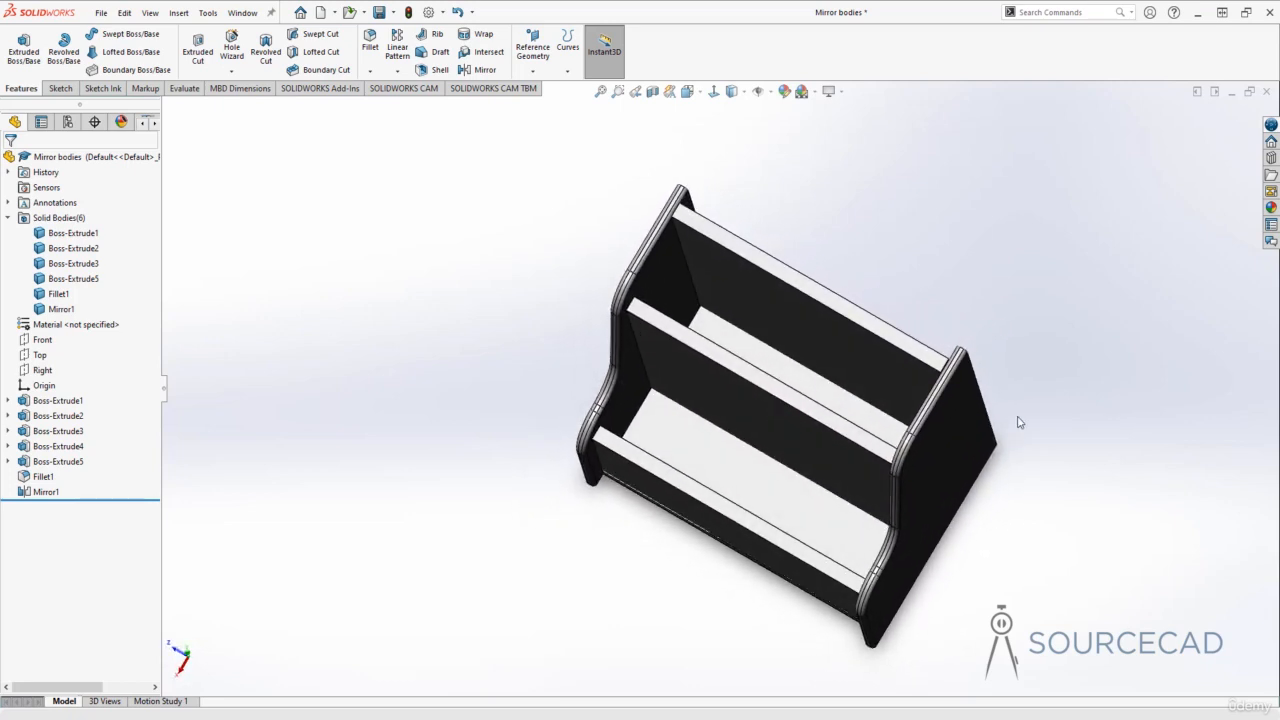